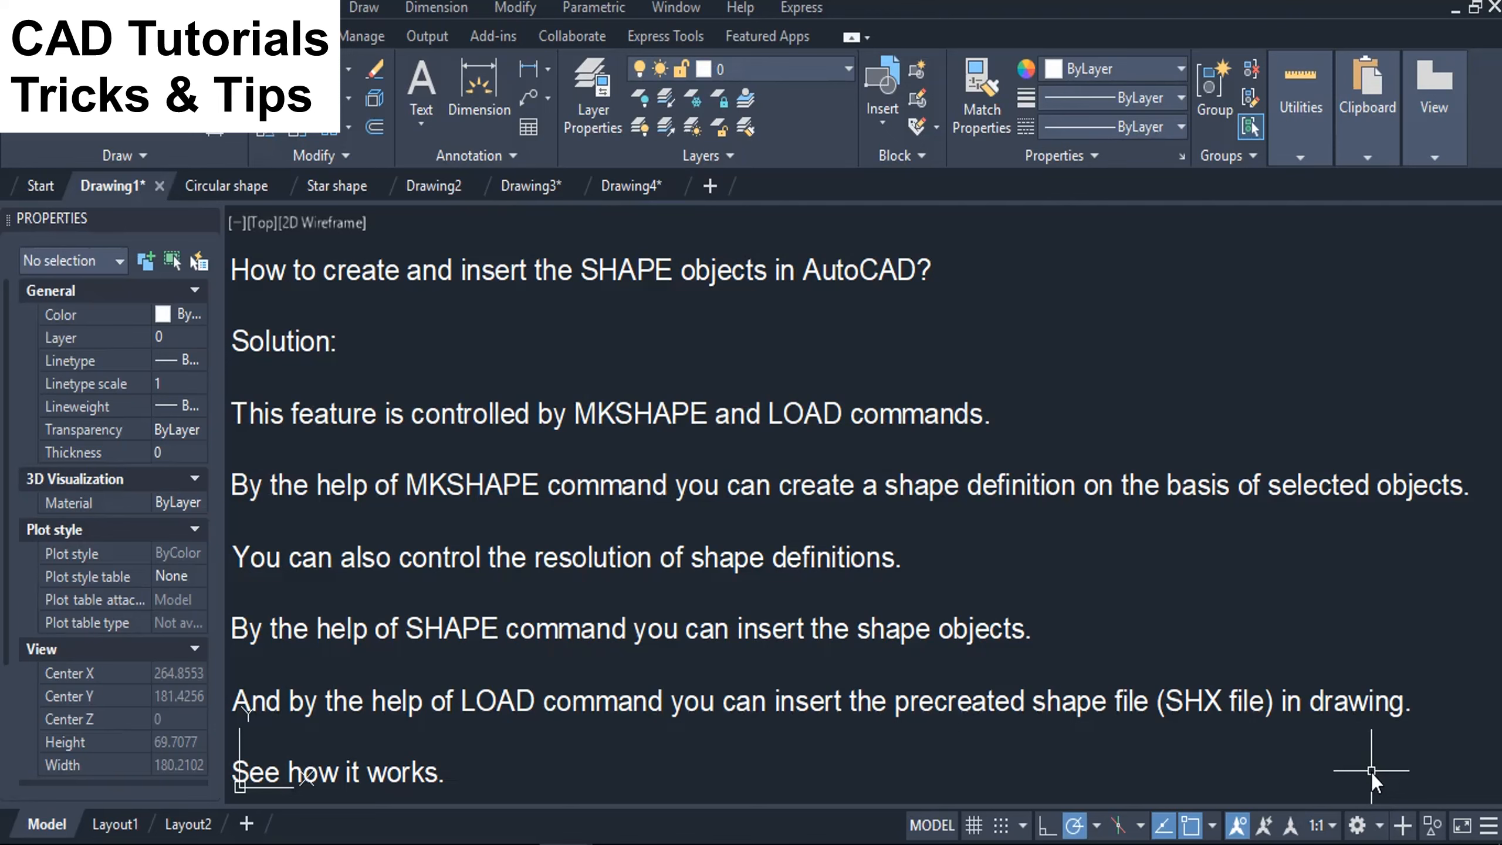
In the Circular shape drawing, start a shape definition with MKSHAPE and save its file as Circular shape.shp in Downloads.
{"action": "left_click", "coordinate": [222, 181]}
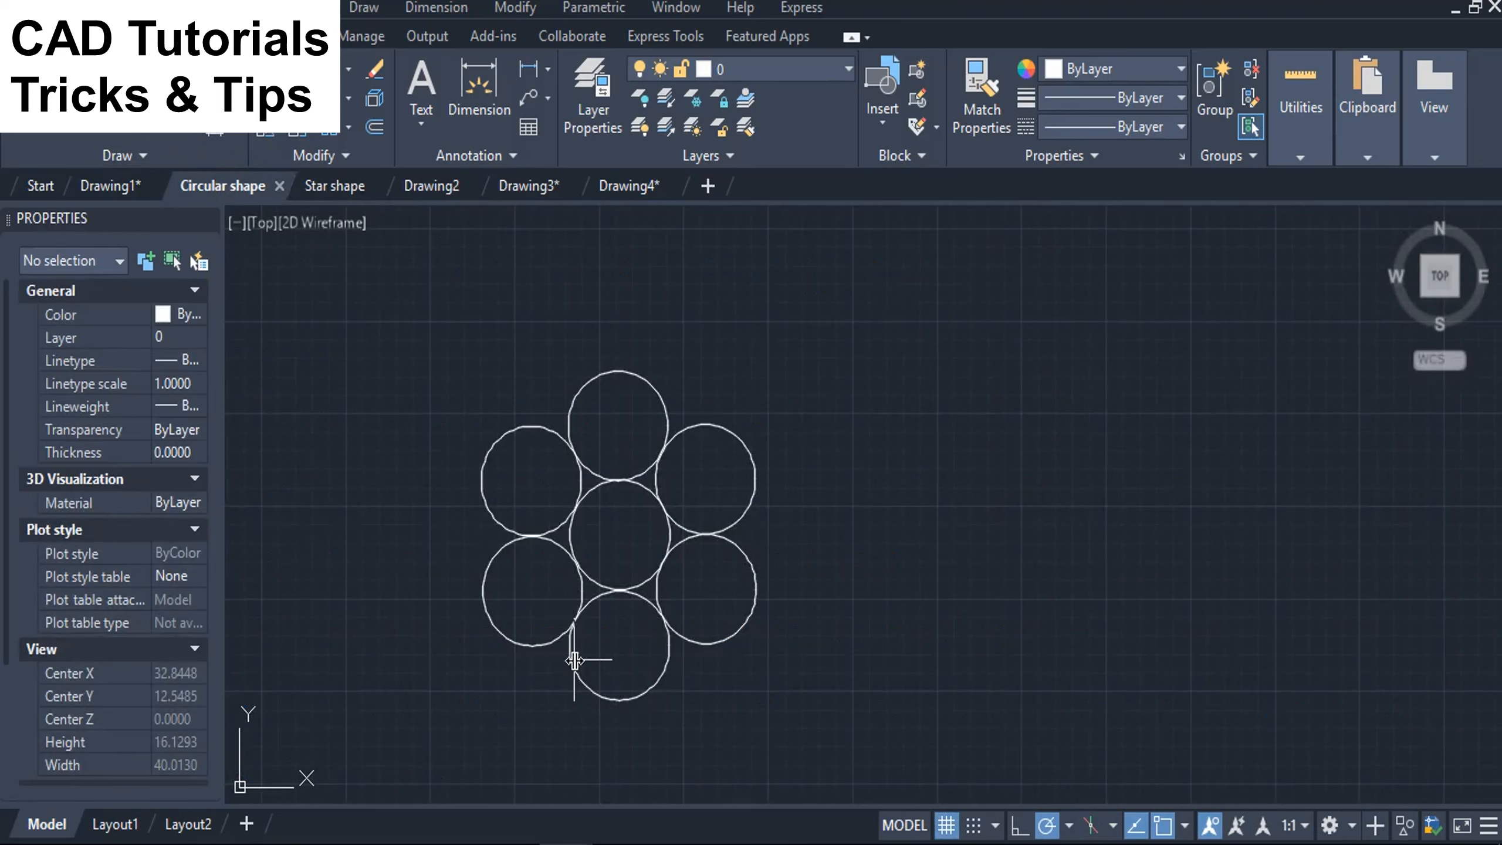
{"action": "type", "text": "MKS"}
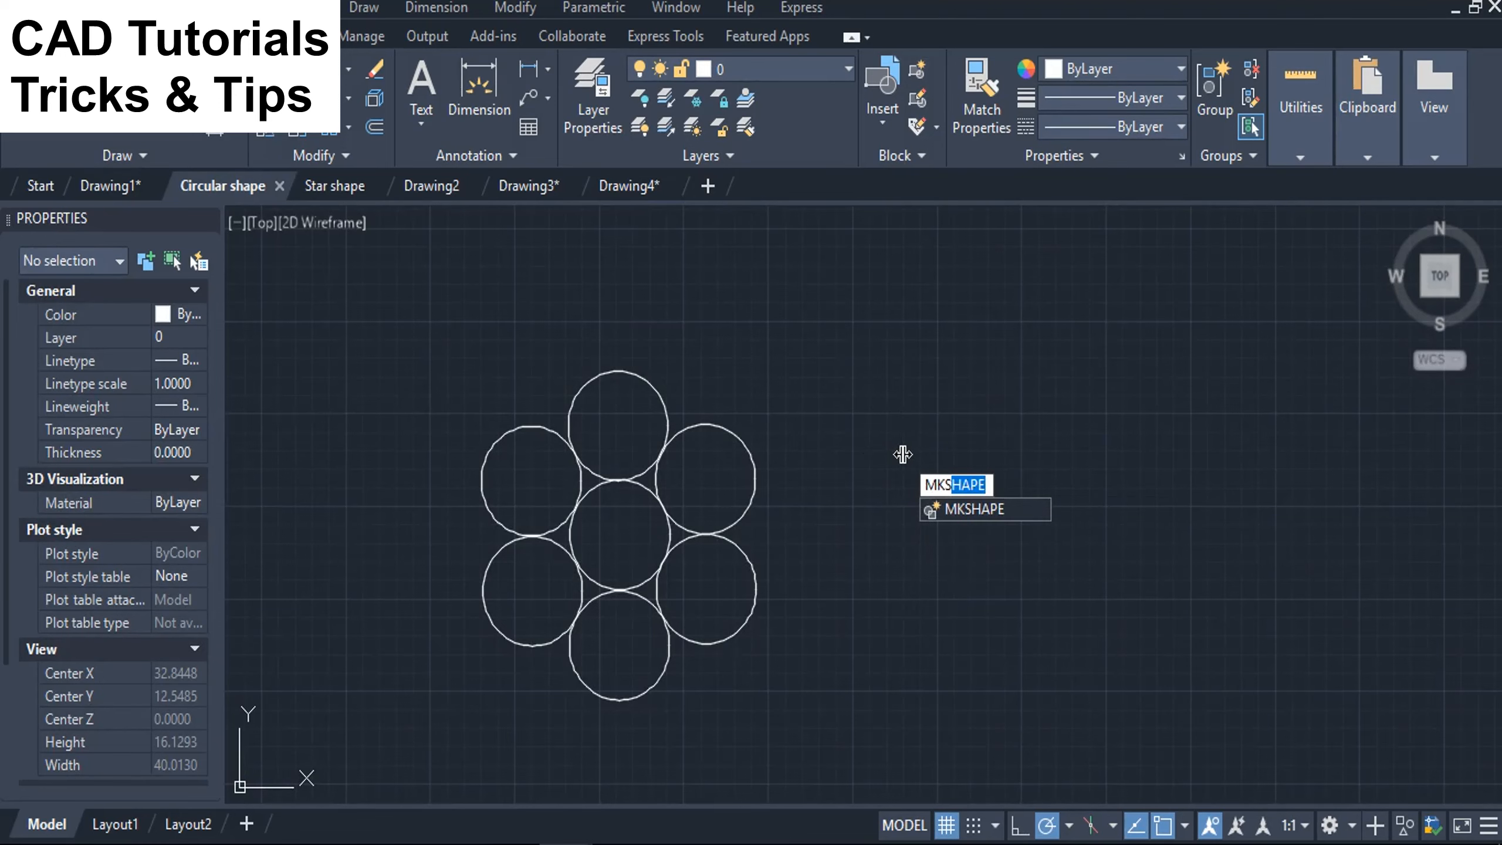
{"action": "type", "text": "HAPE"}
{"action": "key", "text": "Return"}
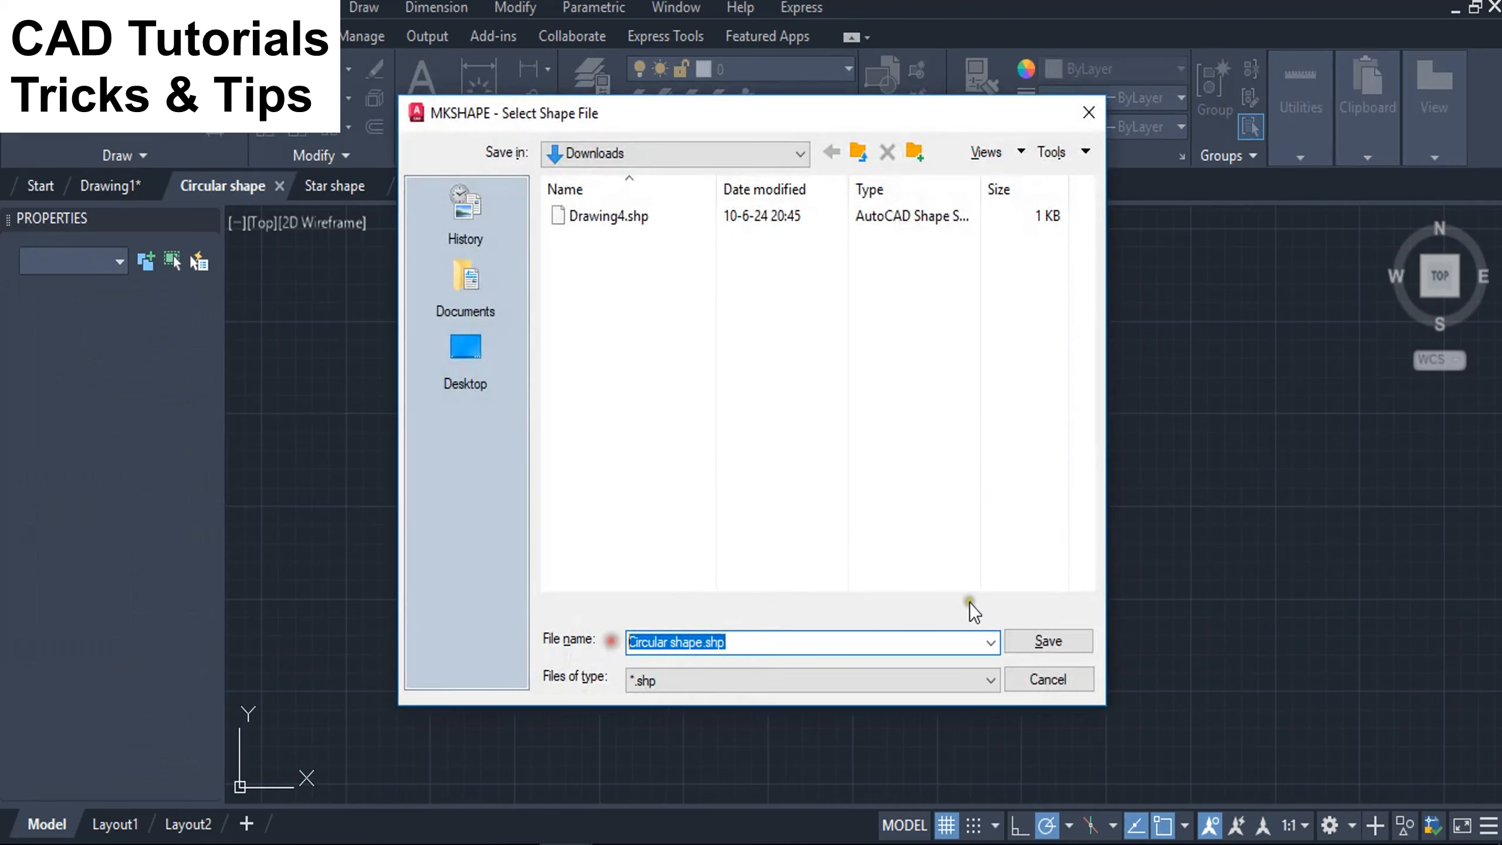
{"action": "left_click", "coordinate": [1046, 649]}
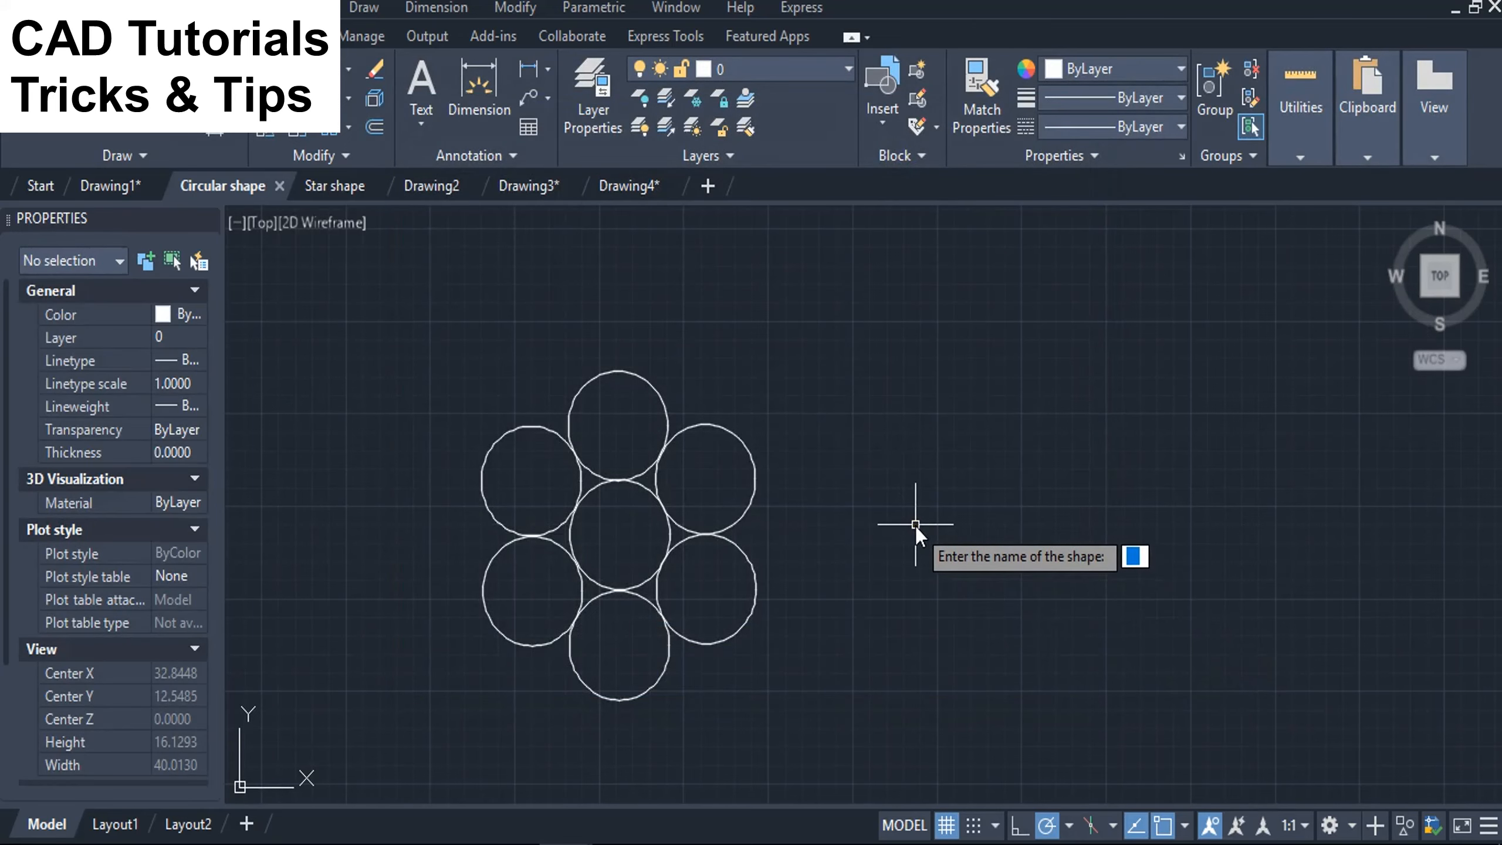
Name the shape definition "circular" and set its resolution to 256.
{"action": "type", "text": "circu"}
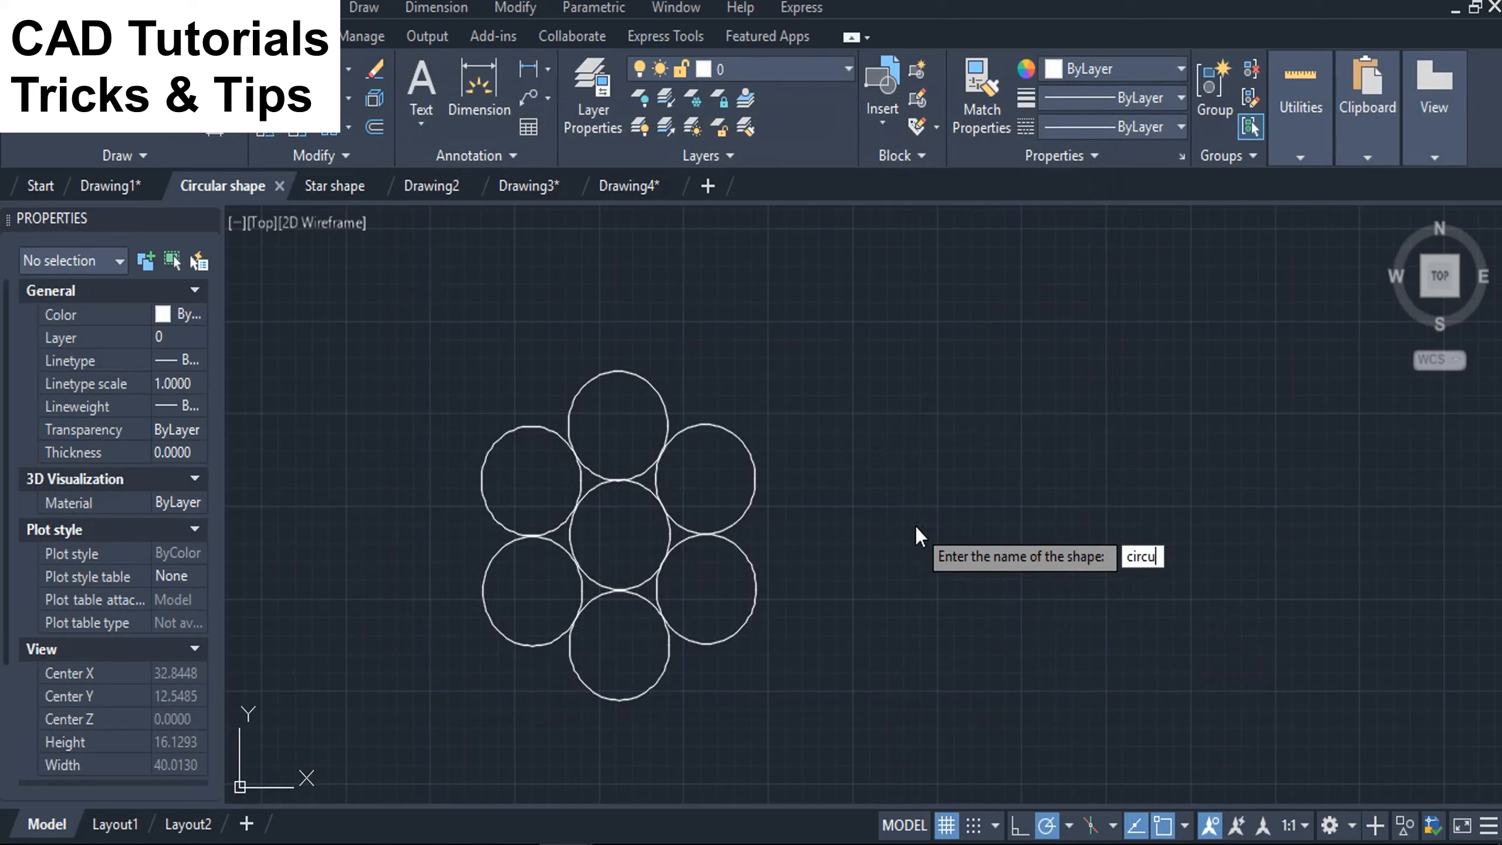
{"action": "type", "text": "lar"}
{"action": "key", "text": "Return"}
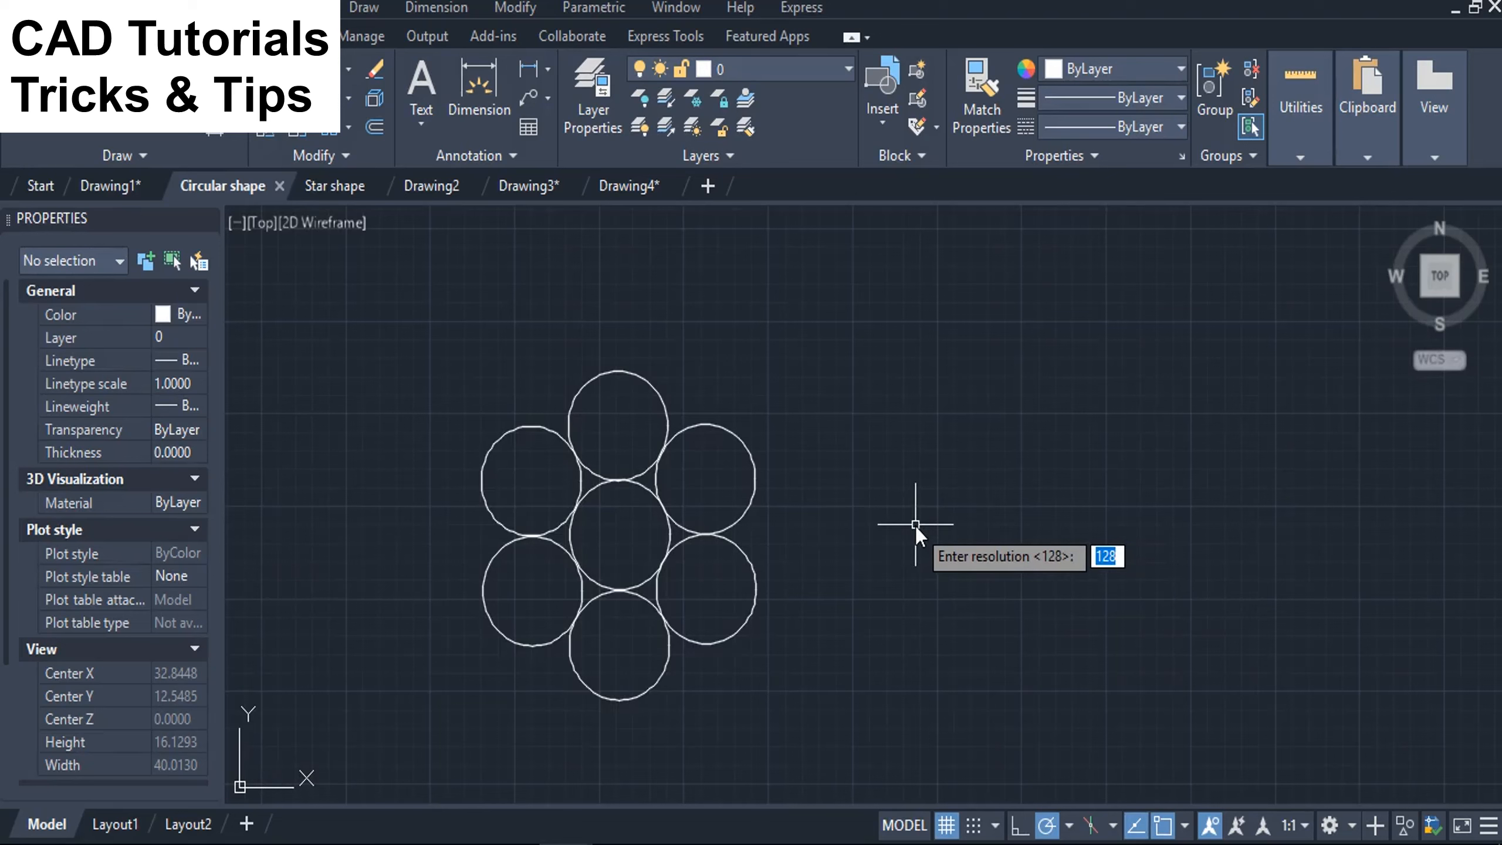
{"action": "type", "text": "256"}
{"action": "key", "text": "Return"}
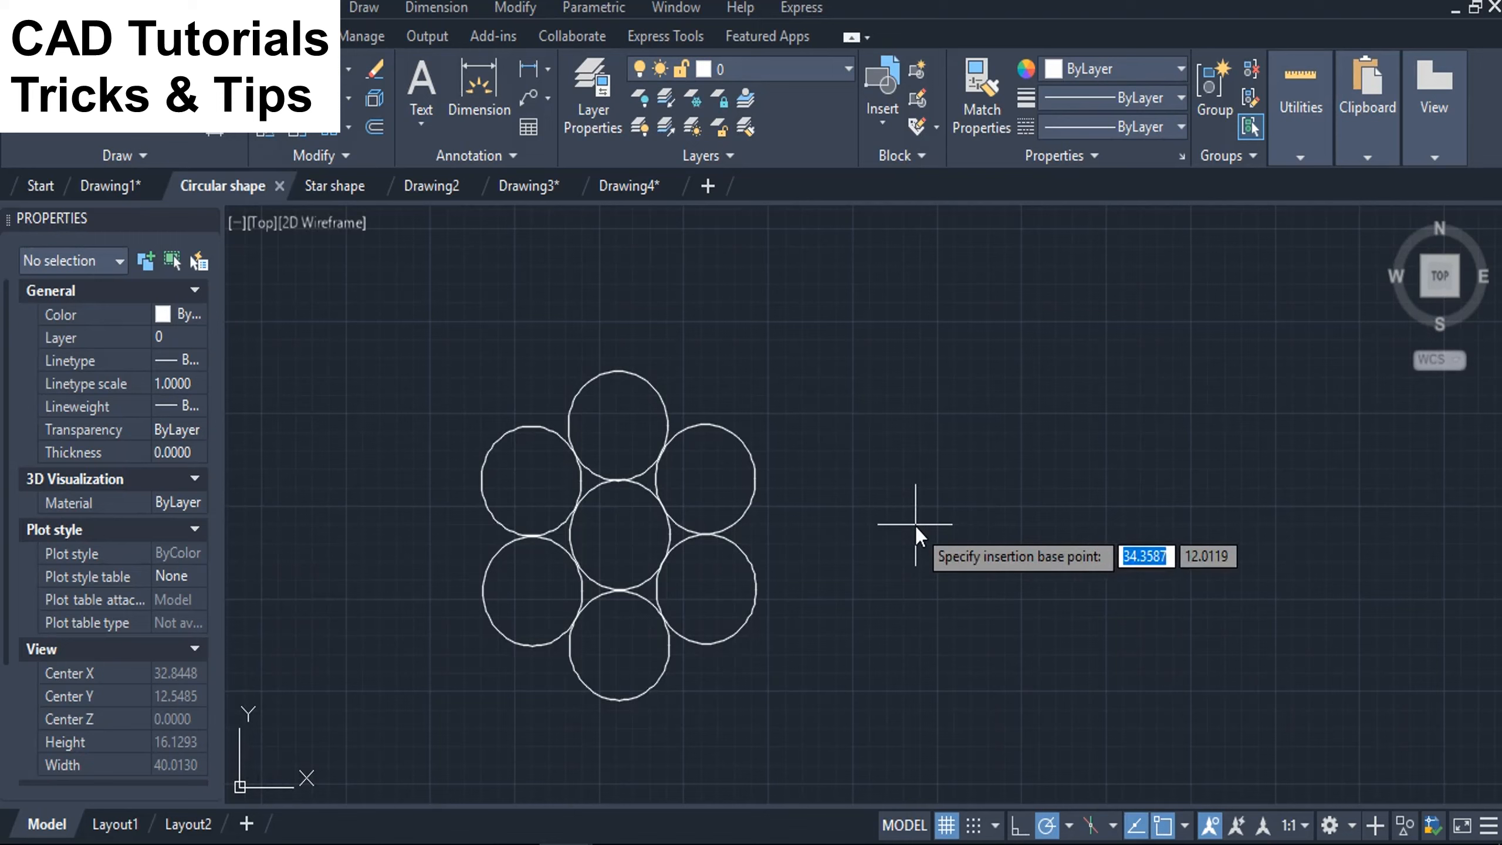
Set the insertion base point at the centre of the middle circle and define the shape from all seven circles.
{"action": "left_click", "coordinate": [620, 537]}
{"action": "left_click", "coordinate": [830, 325]}
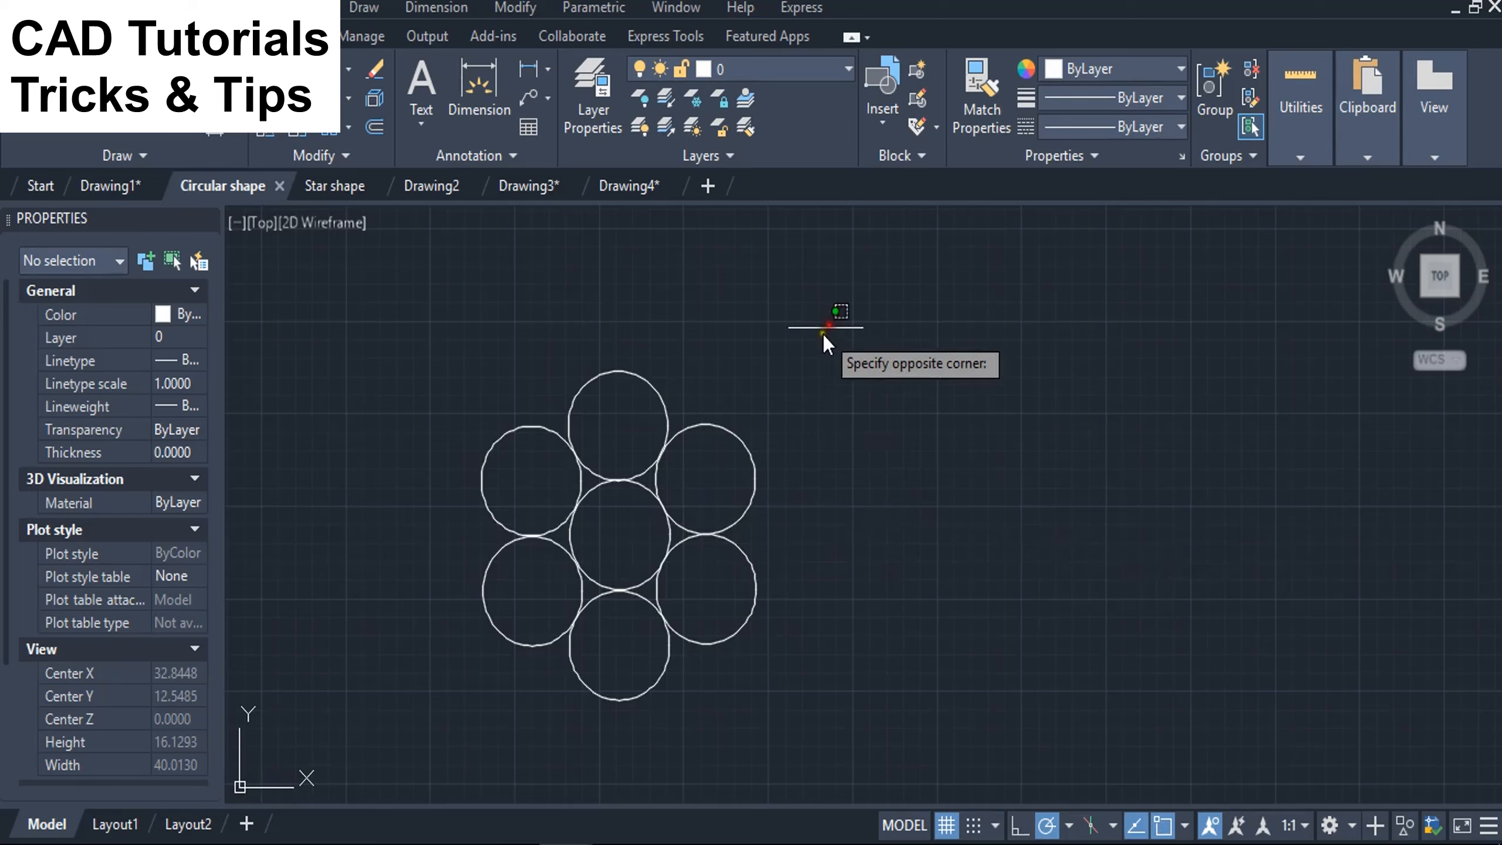
{"action": "left_click", "coordinate": [449, 721]}
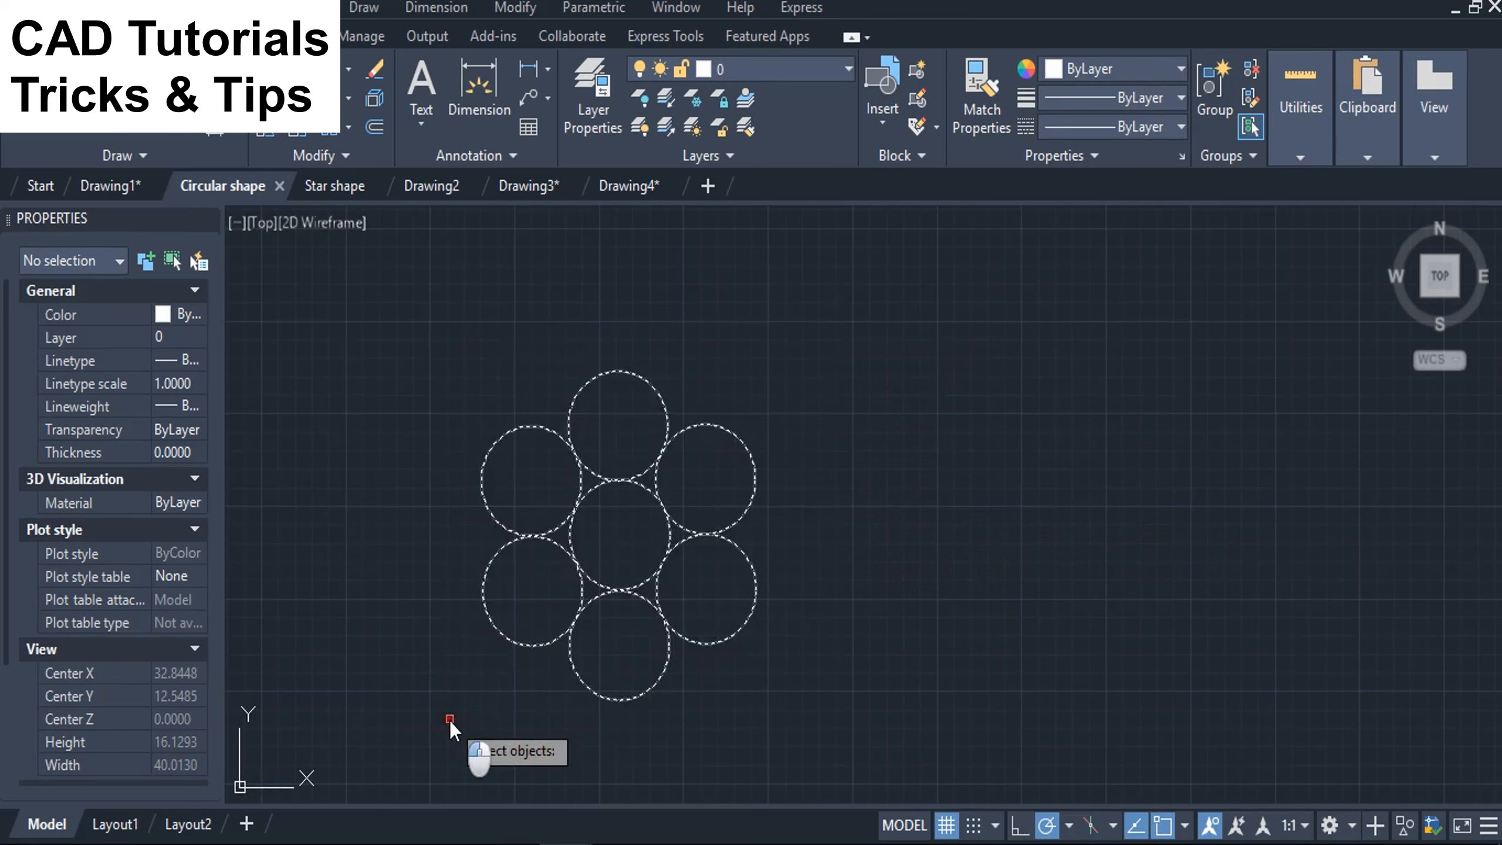
{"action": "key", "text": "Return"}
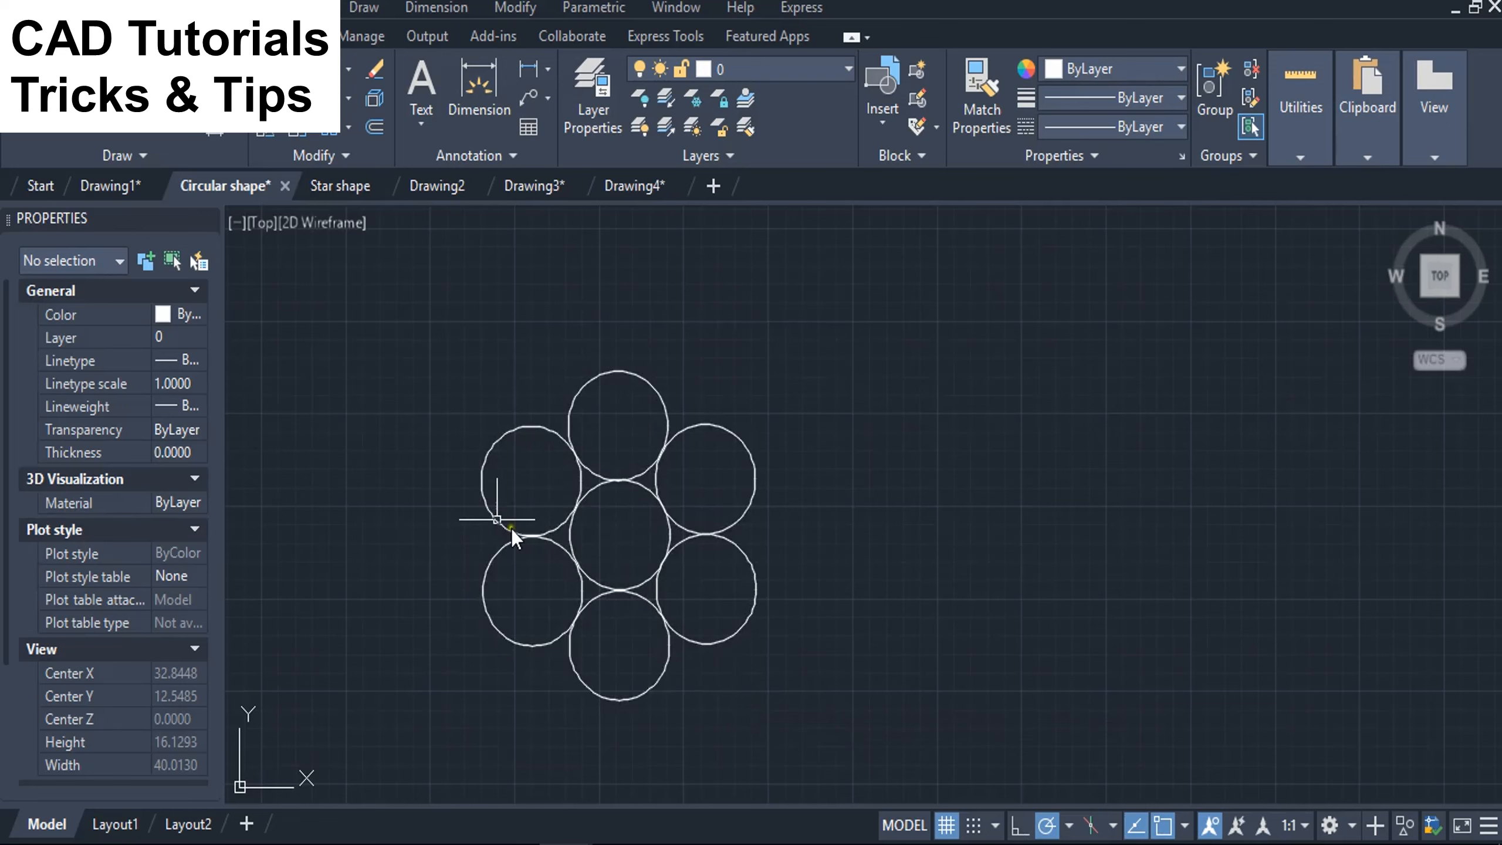
Insert the "circular" shape in the empty area beside the original circles with SHAPE, using height 1.0000 and rotation angle 0.
{"action": "scroll", "coordinate": [410, 450], "scroll_direction": "down", "scroll_amount": 2}
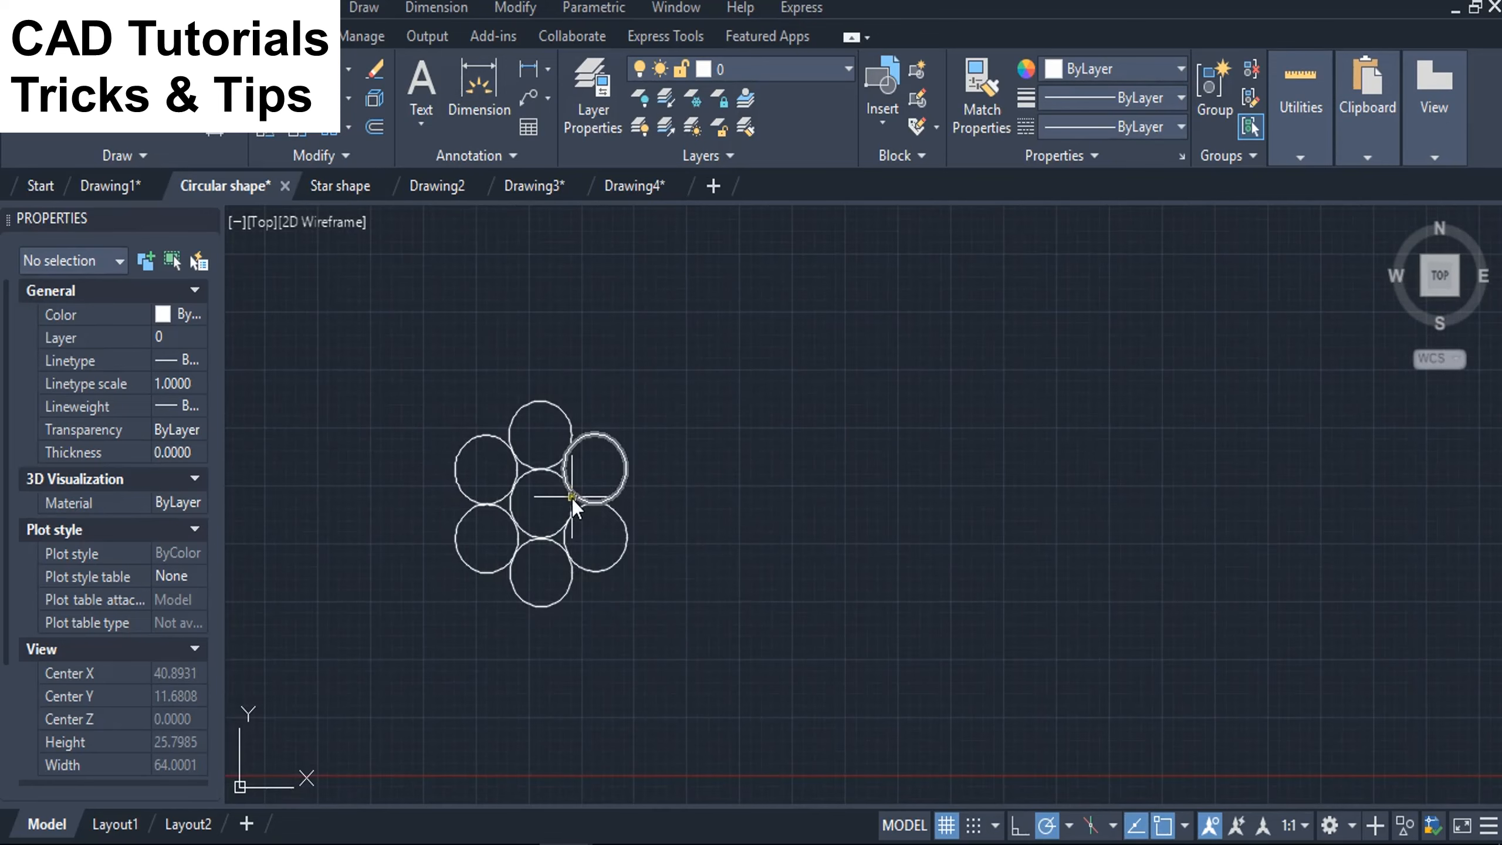
{"action": "scroll", "coordinate": [593, 512], "scroll_direction": "up", "scroll_amount": 4}
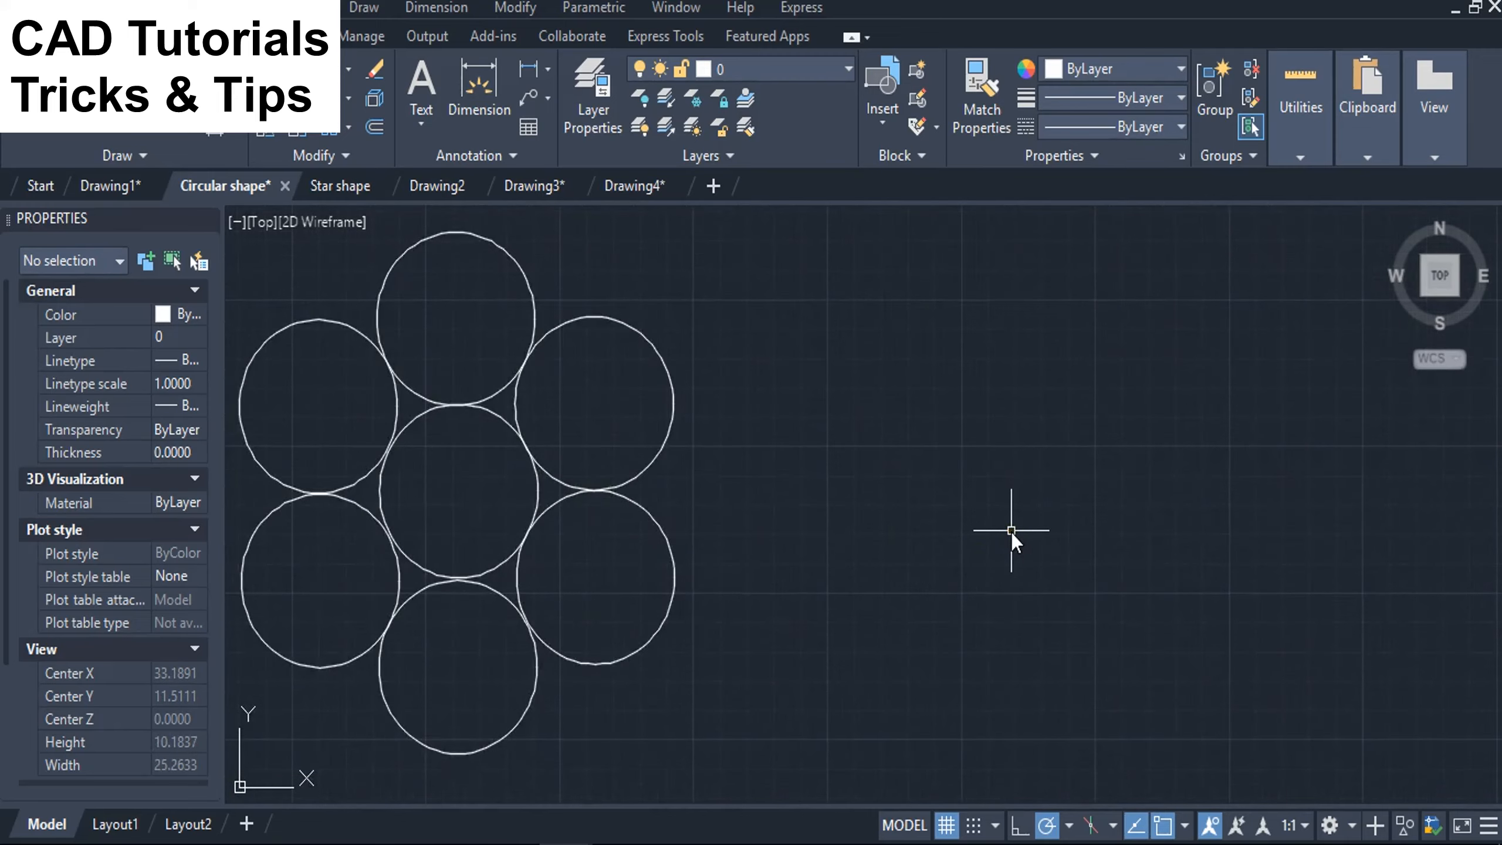
{"action": "type", "text": "shape"}
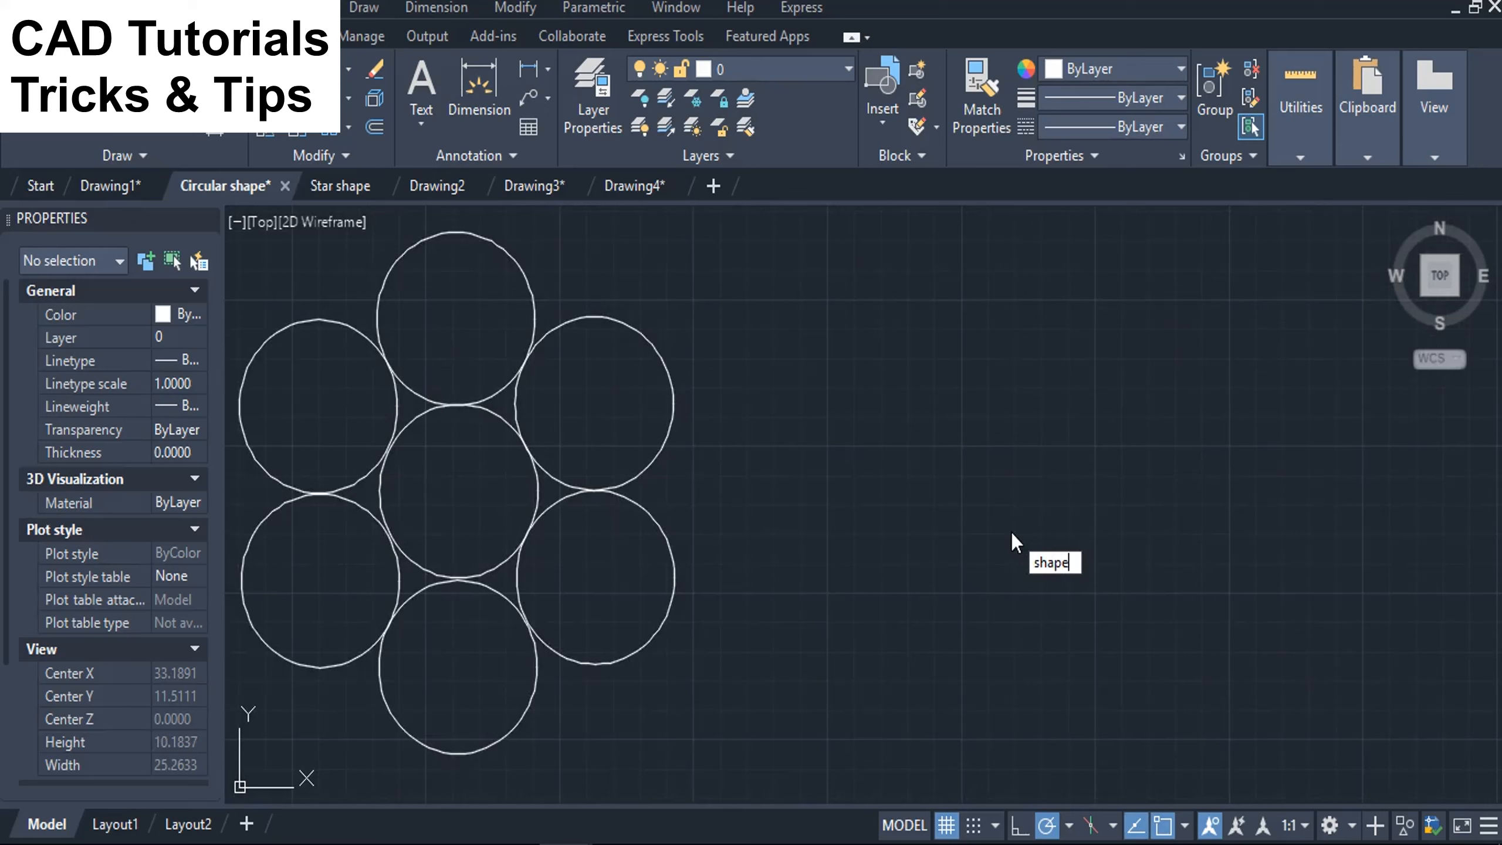
{"action": "key", "text": "Return"}
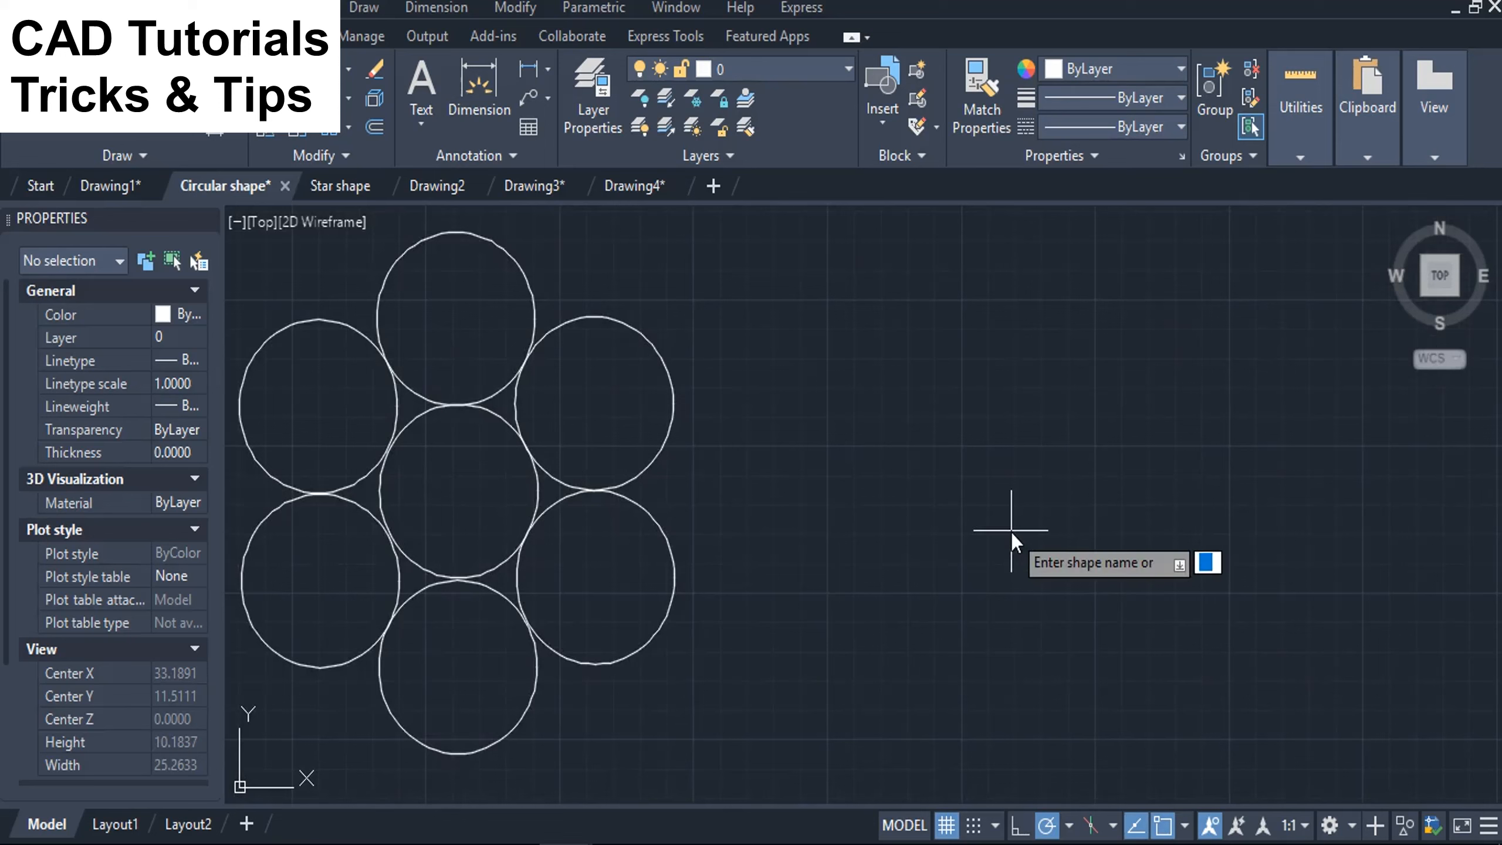
{"action": "type", "text": "c"}
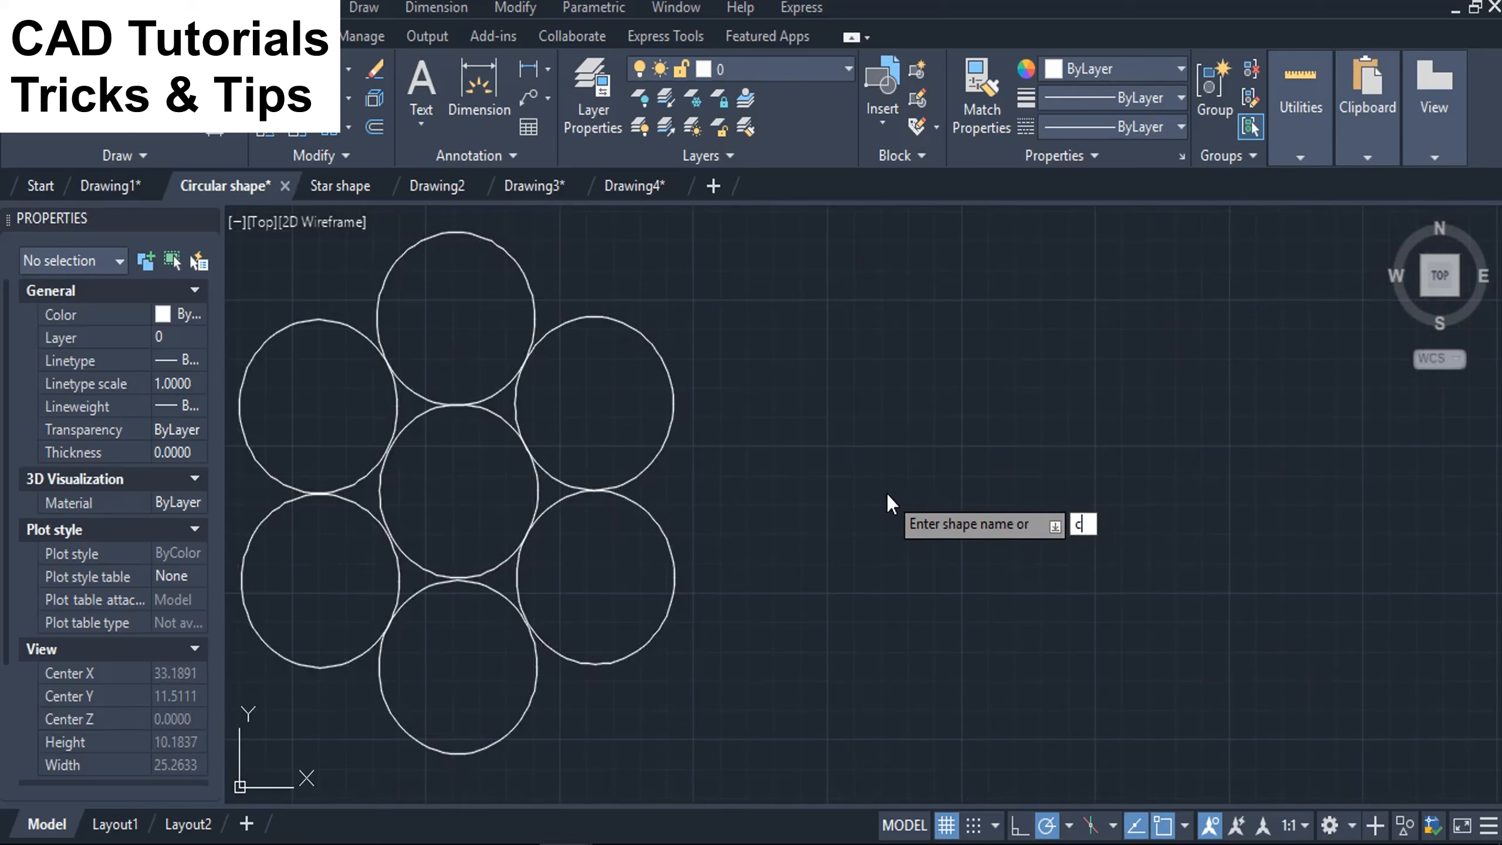
{"action": "type", "text": "ircular"}
{"action": "key", "text": "Return"}
{"action": "scroll", "coordinate": [887, 493], "scroll_direction": "down", "scroll_amount": 2}
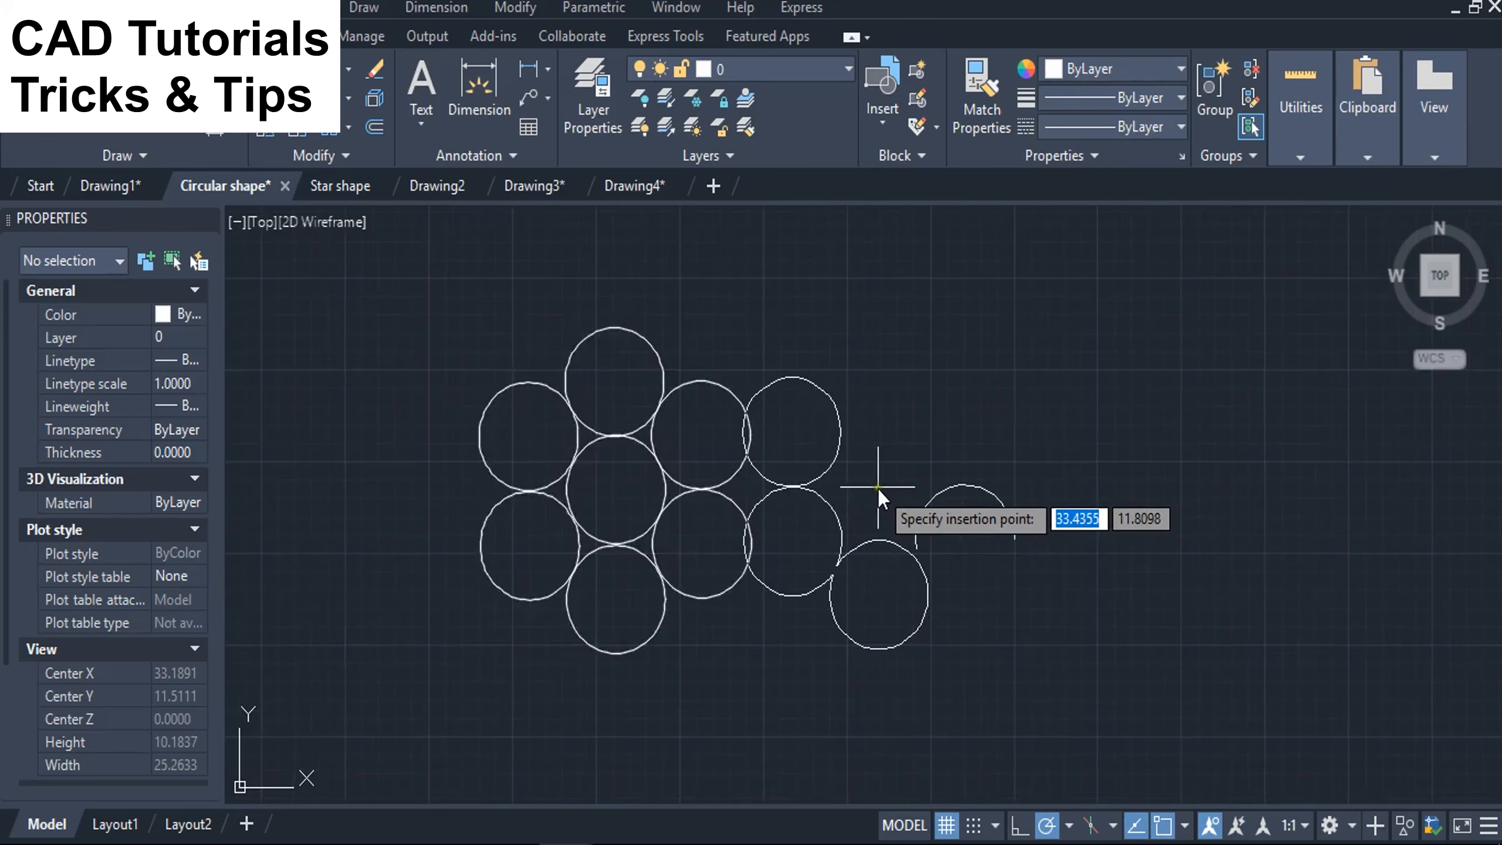
{"action": "middle_click_drag", "start_coordinate": [897, 484], "coordinate": [752, 466]}
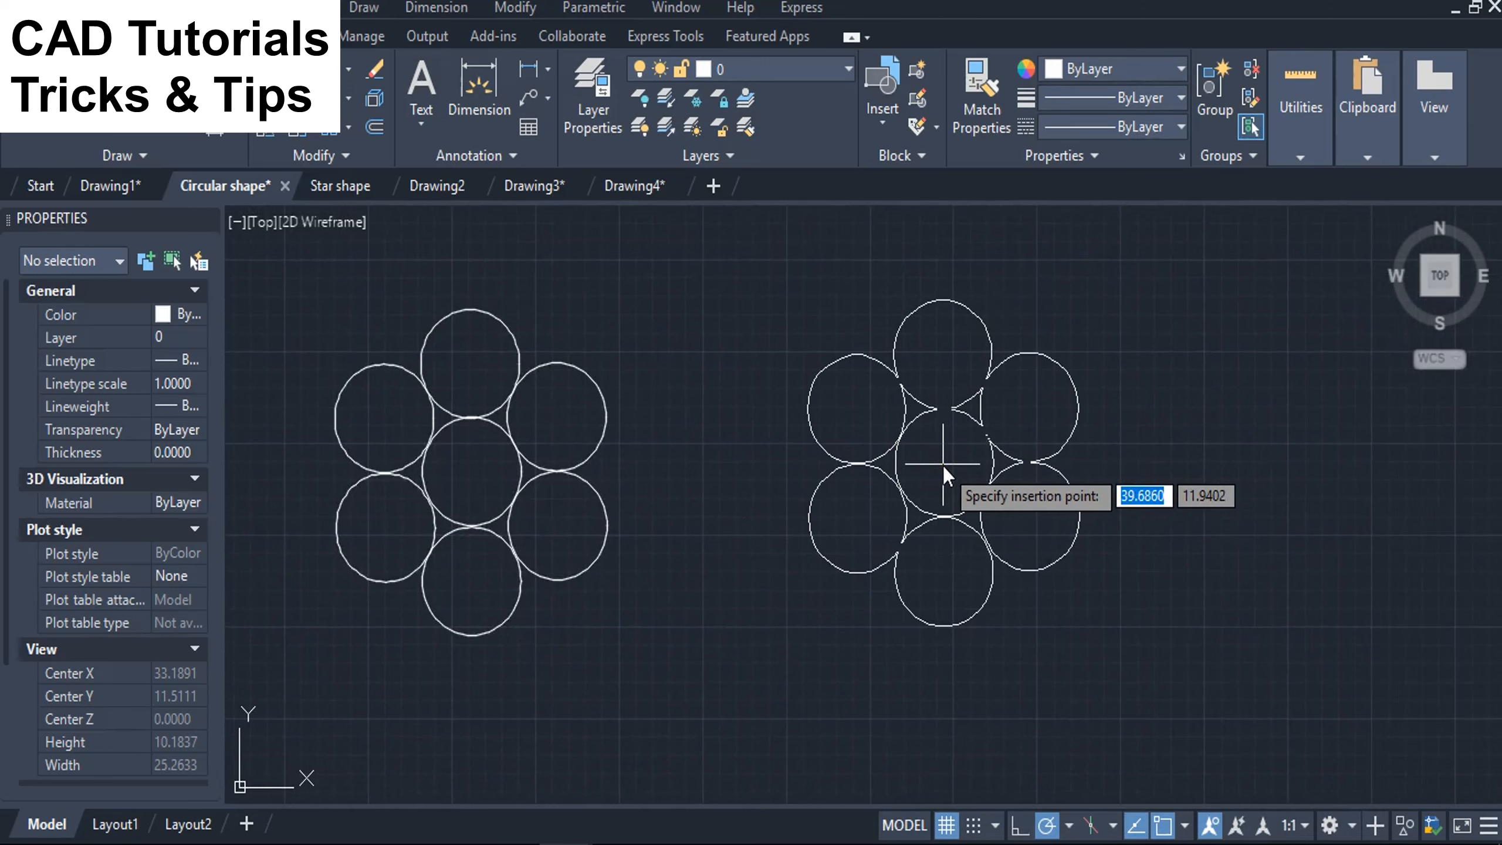
{"action": "left_click", "coordinate": [943, 466]}
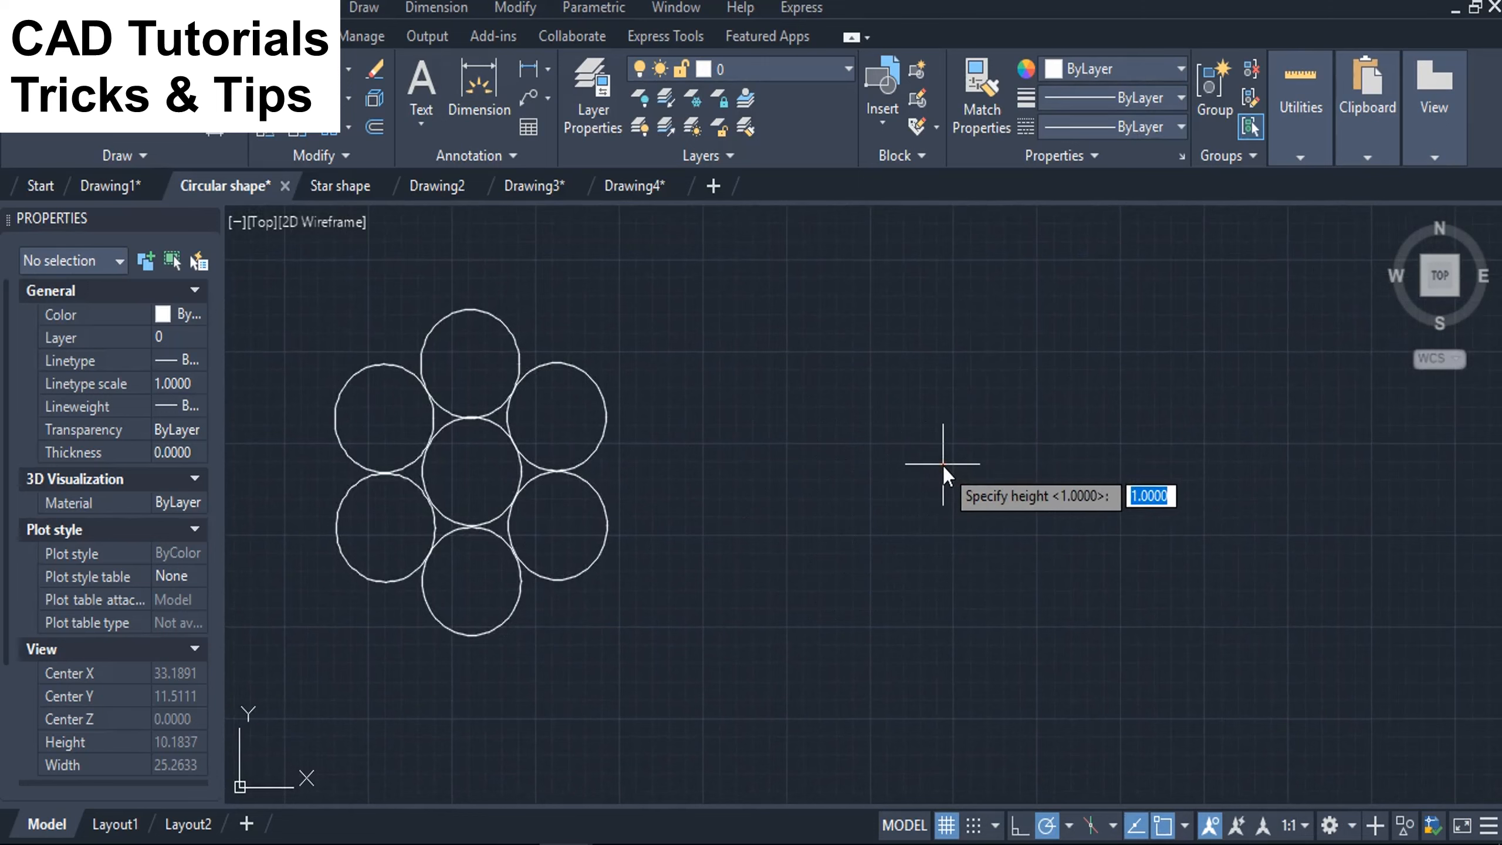
{"action": "key", "text": "Return"}
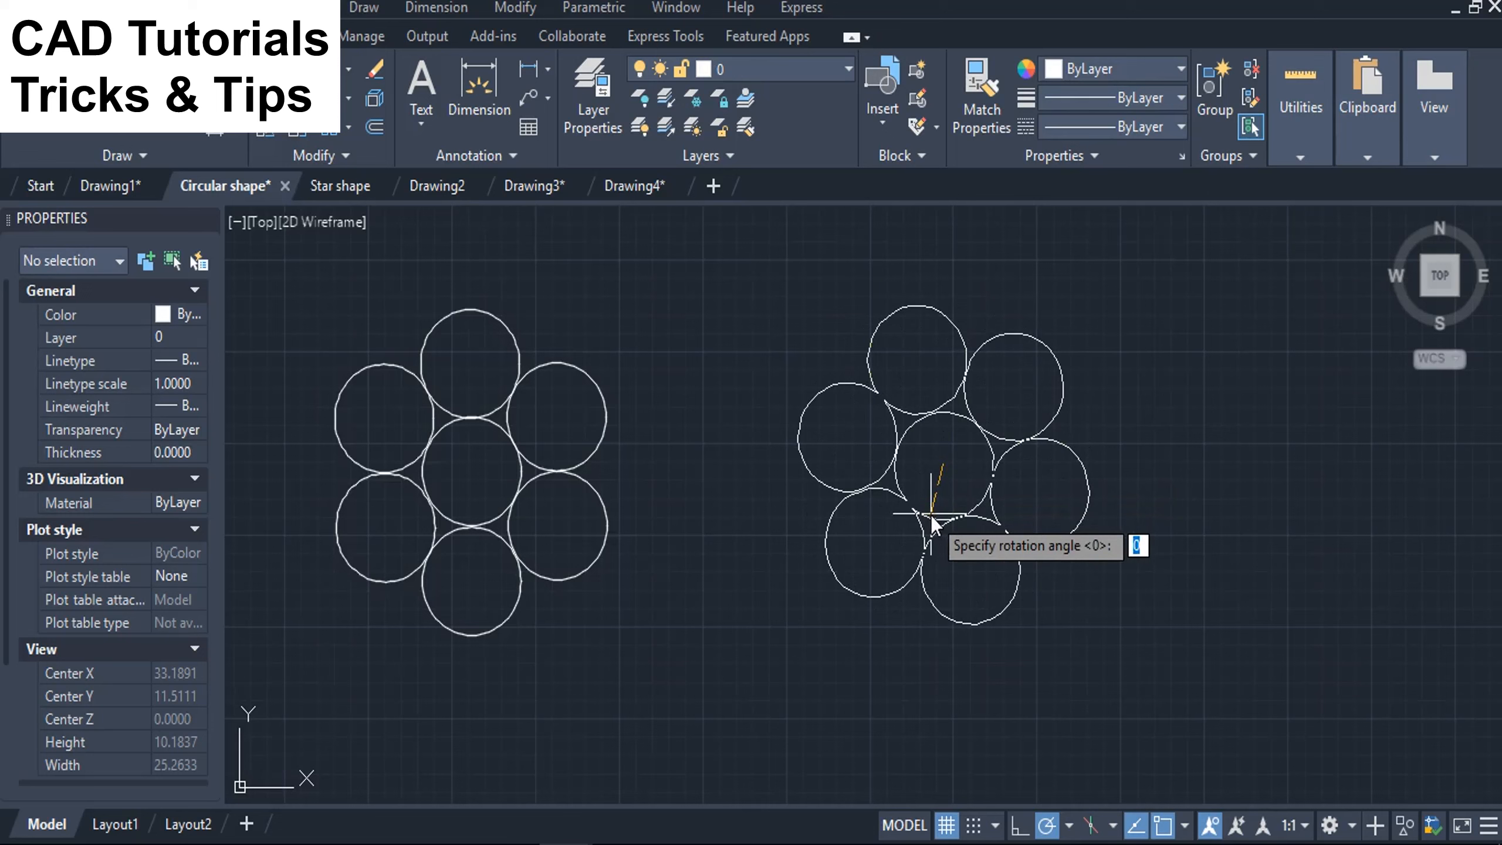
{"action": "key", "text": "Return"}
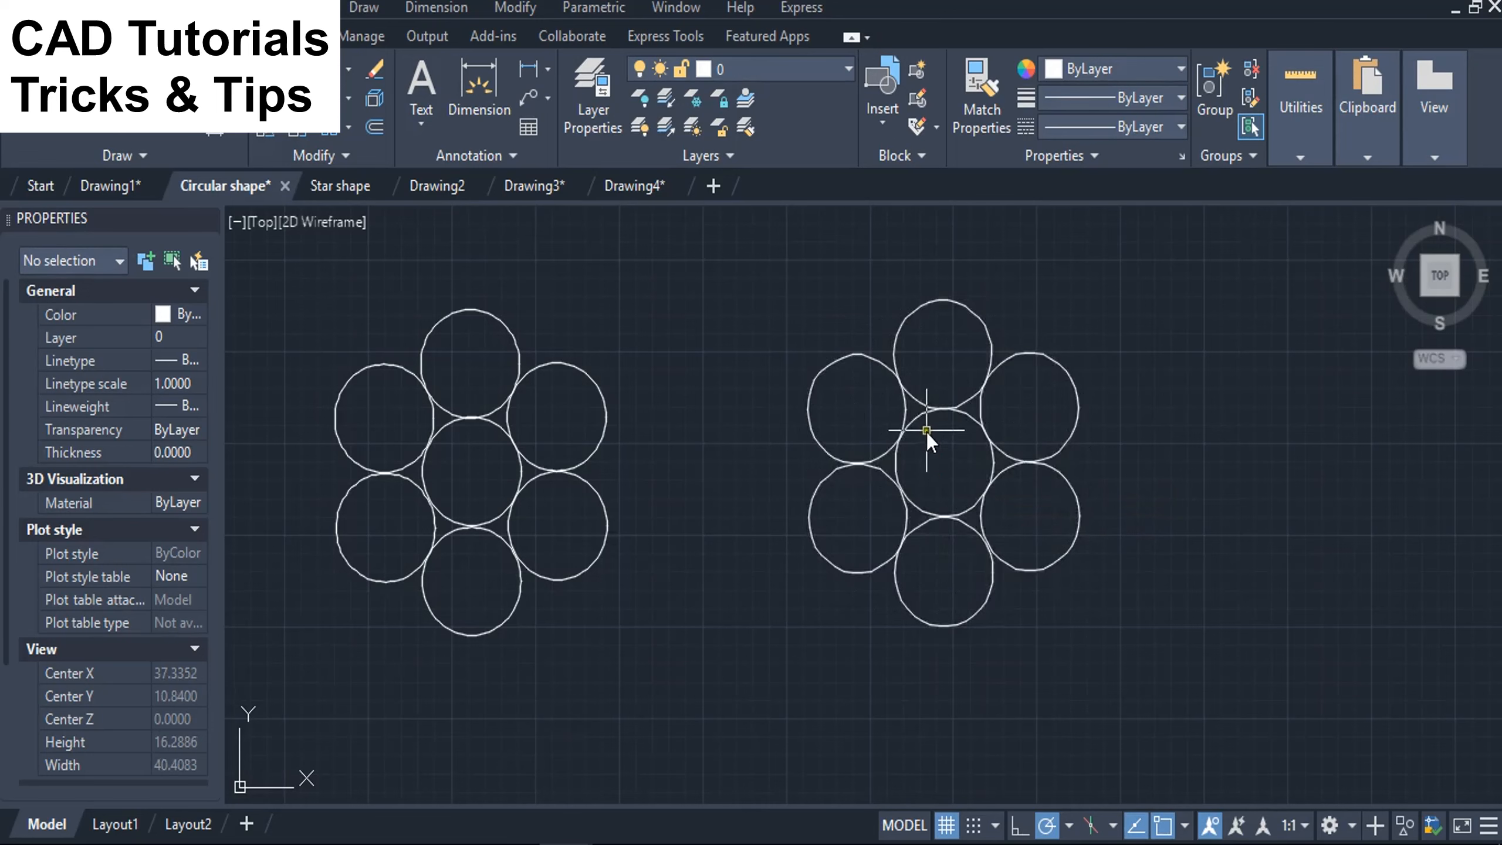
Compare the object type and properties of the inserted shape with those of the uppermost original circle.
{"action": "left_click", "coordinate": [929, 416]}
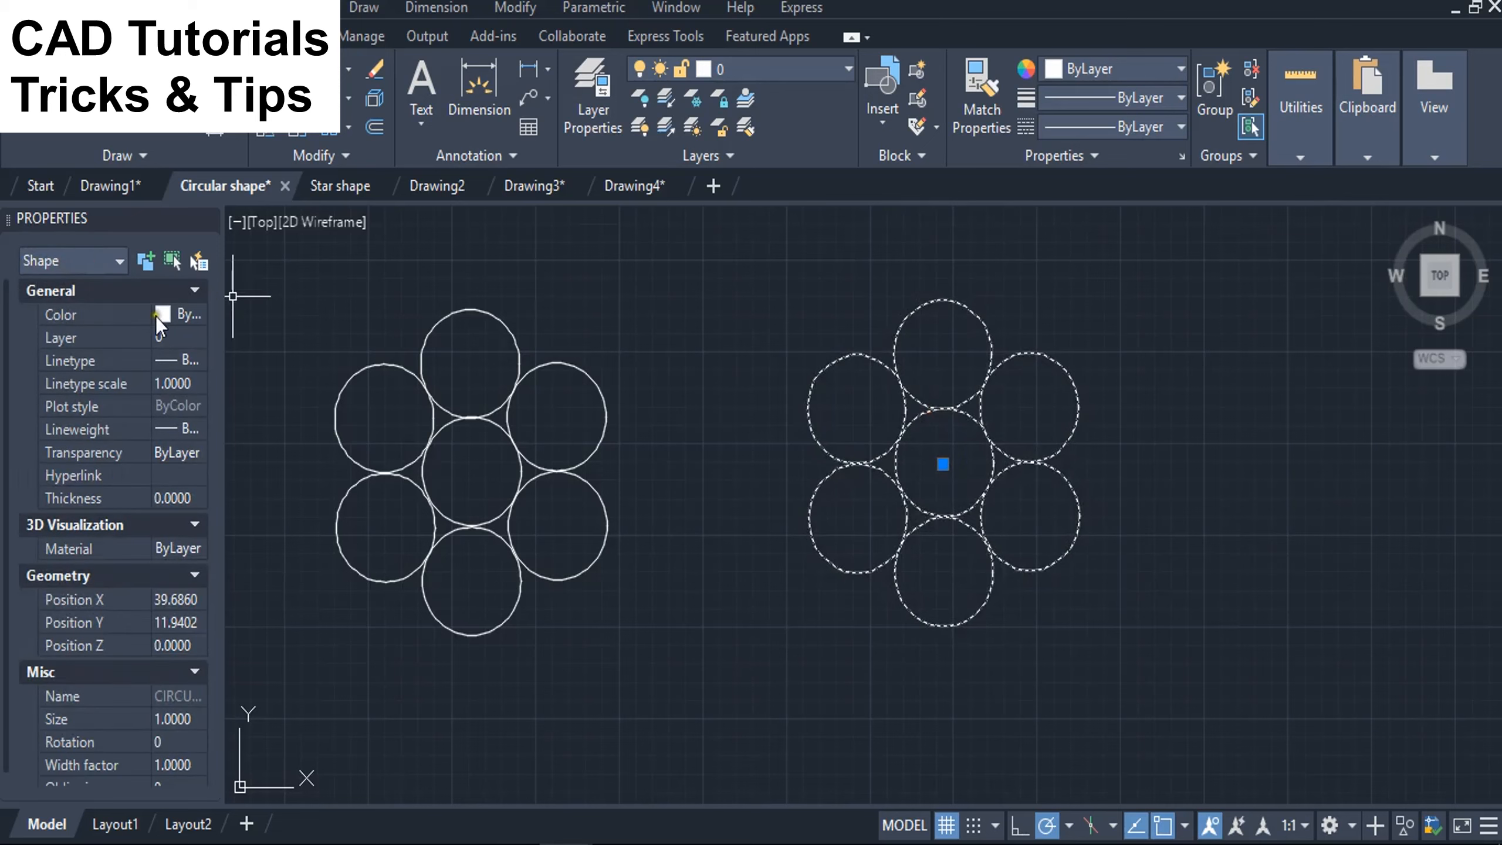
{"action": "key", "text": "Escape"}
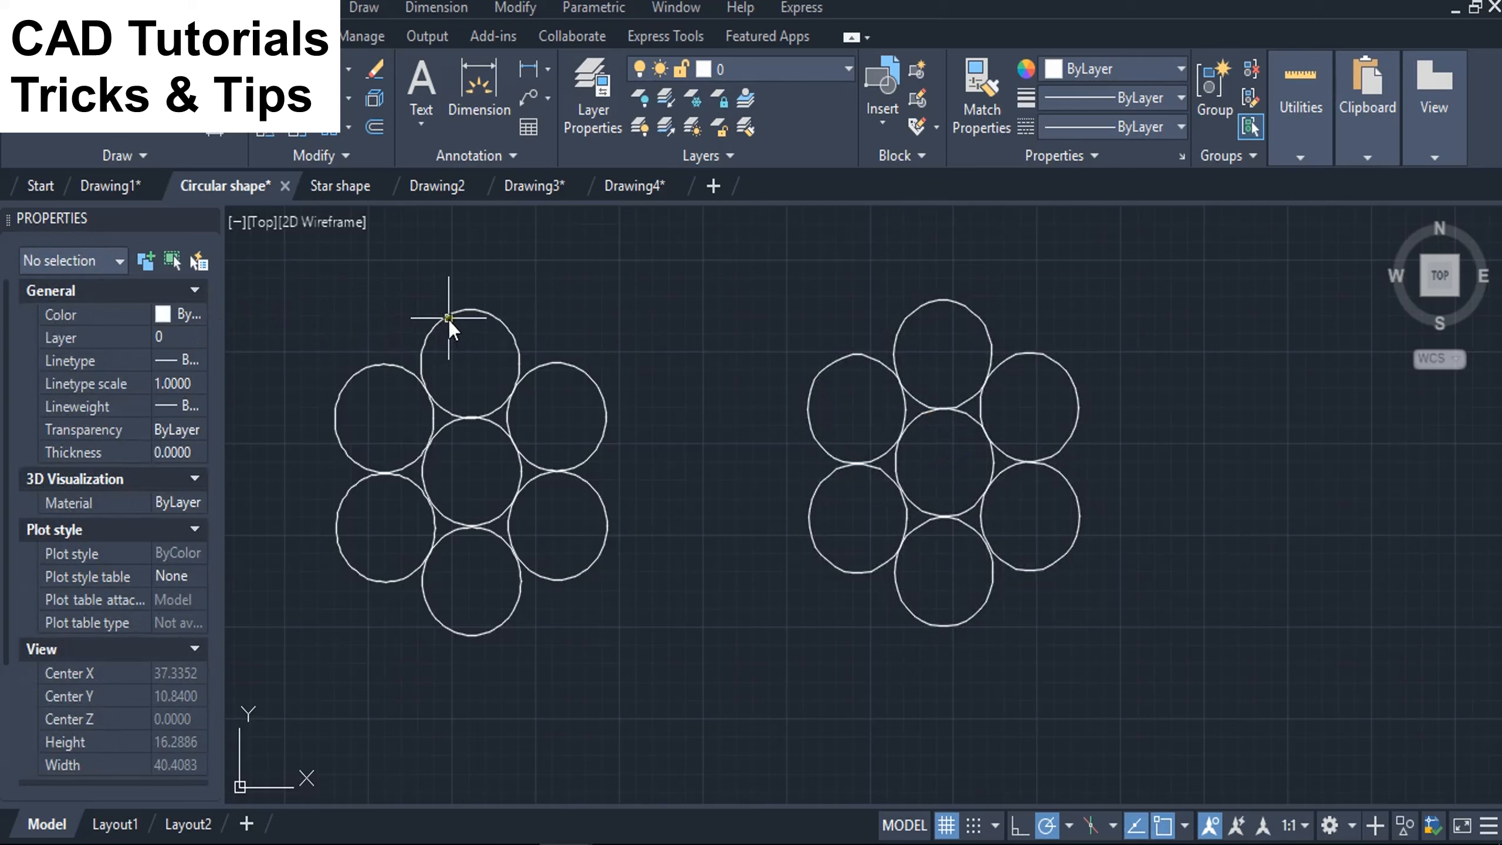
{"action": "left_click", "coordinate": [448, 317]}
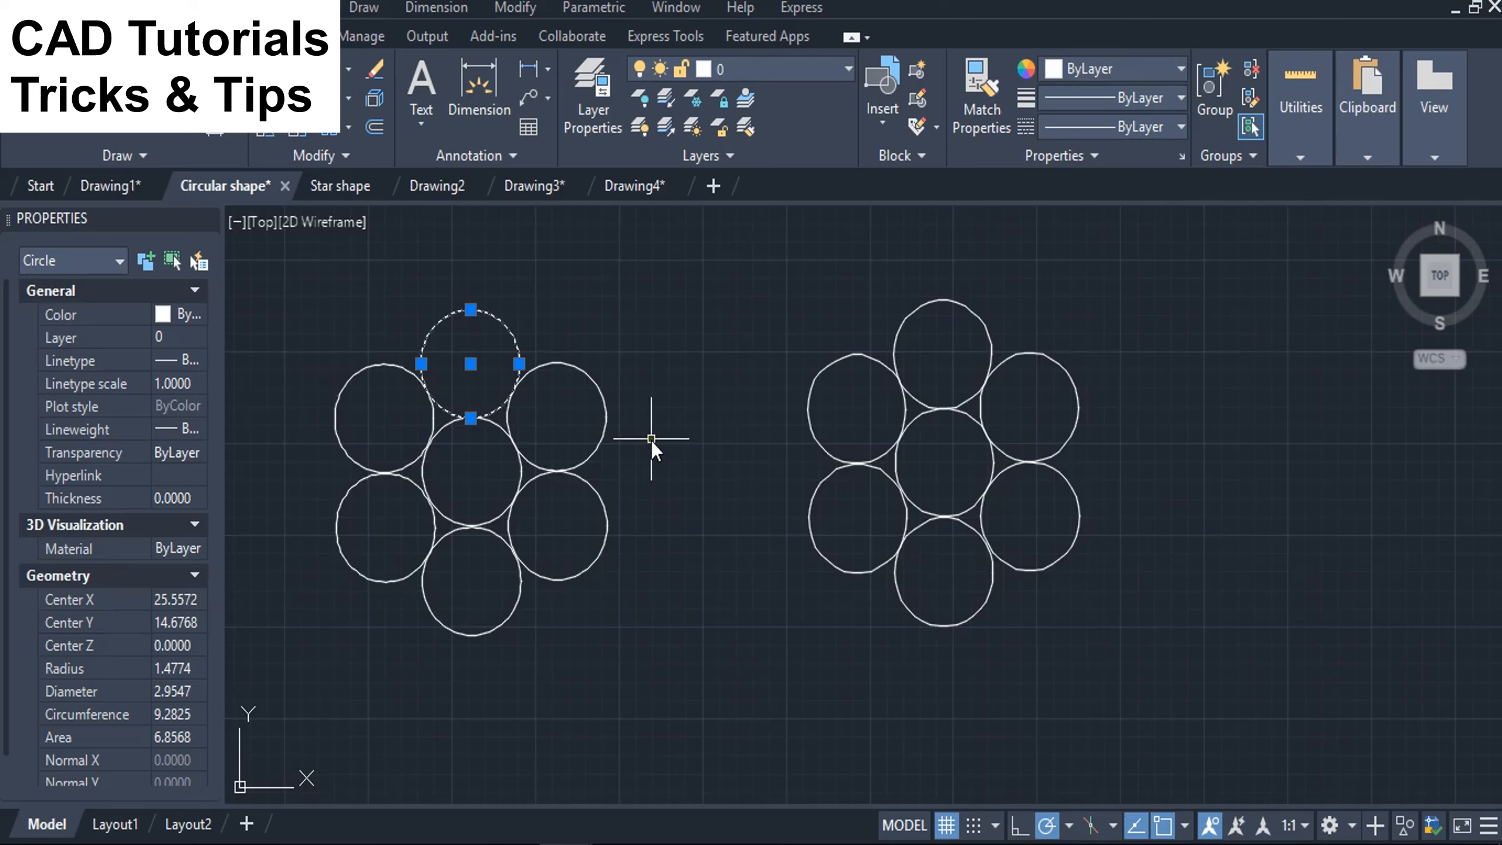
{"action": "key", "text": "Escape"}
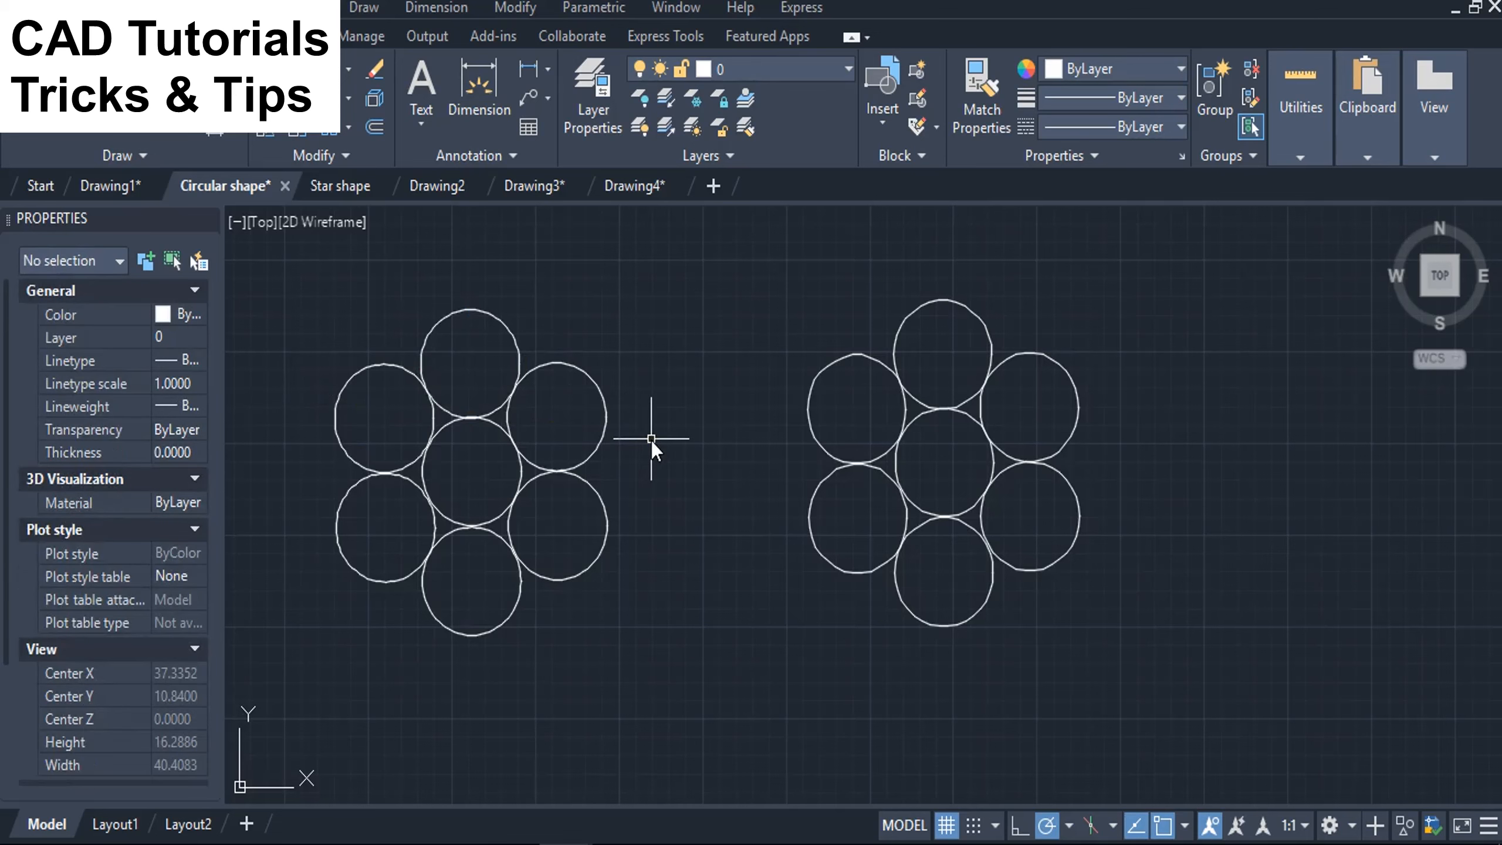
Switch to the Star shape drawing and check the object type of the star's upright triangle.
{"action": "left_click", "coordinate": [323, 186]}
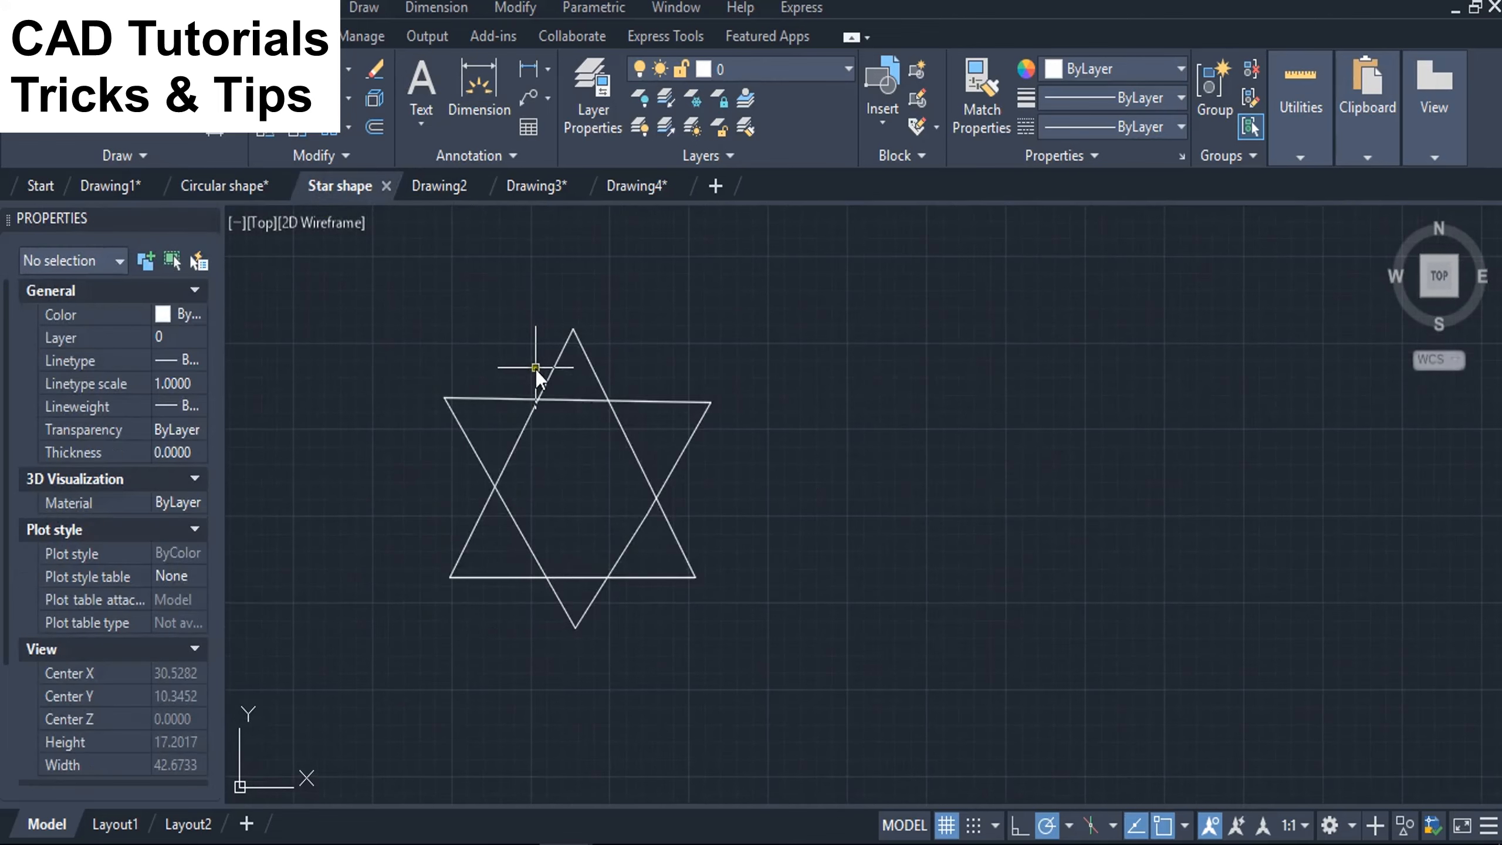
{"action": "left_click", "coordinate": [552, 369]}
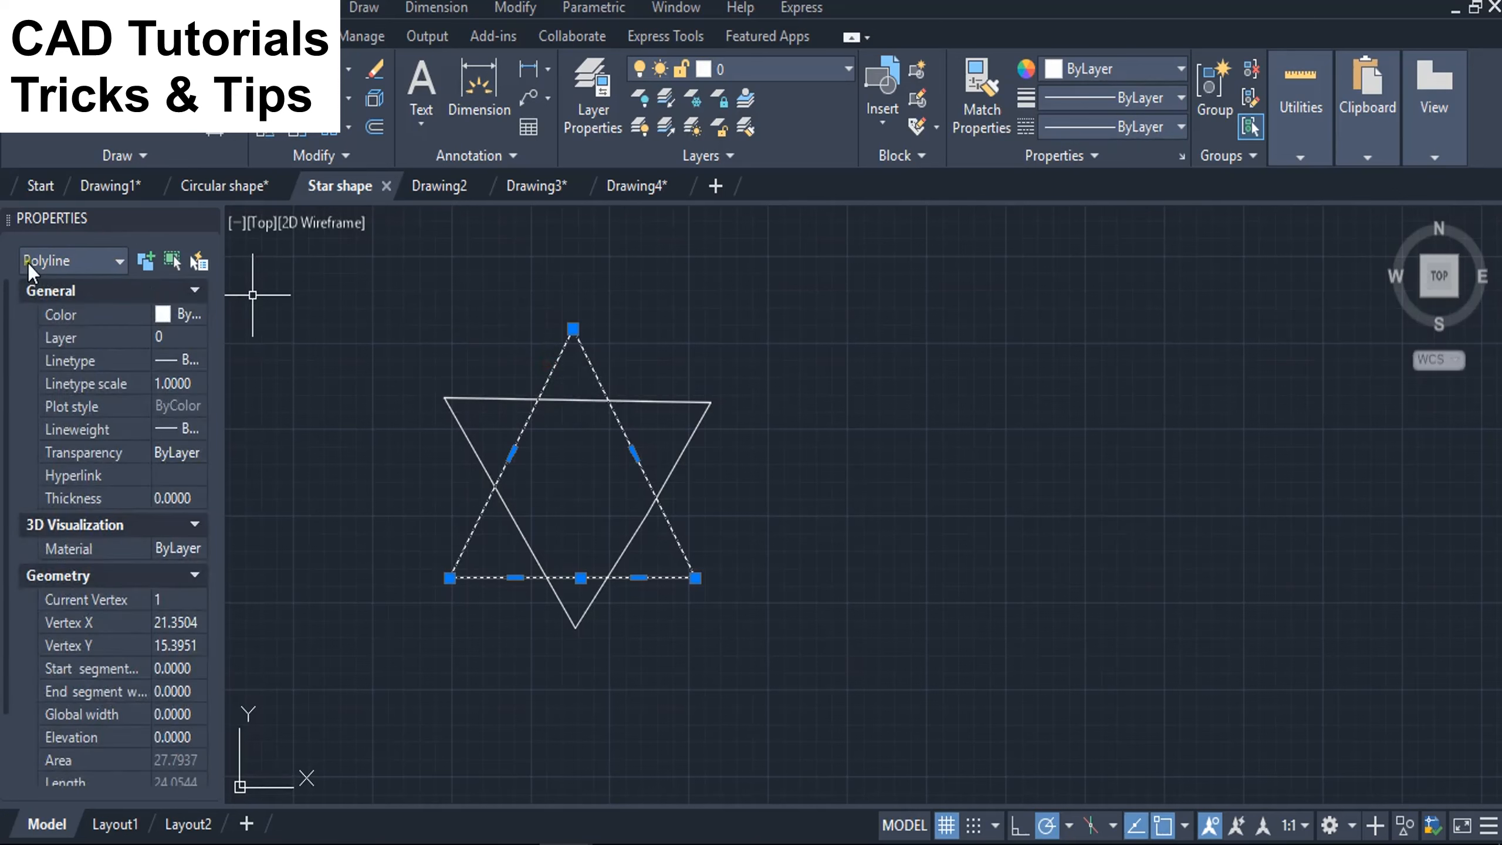
{"action": "key", "text": "Escape"}
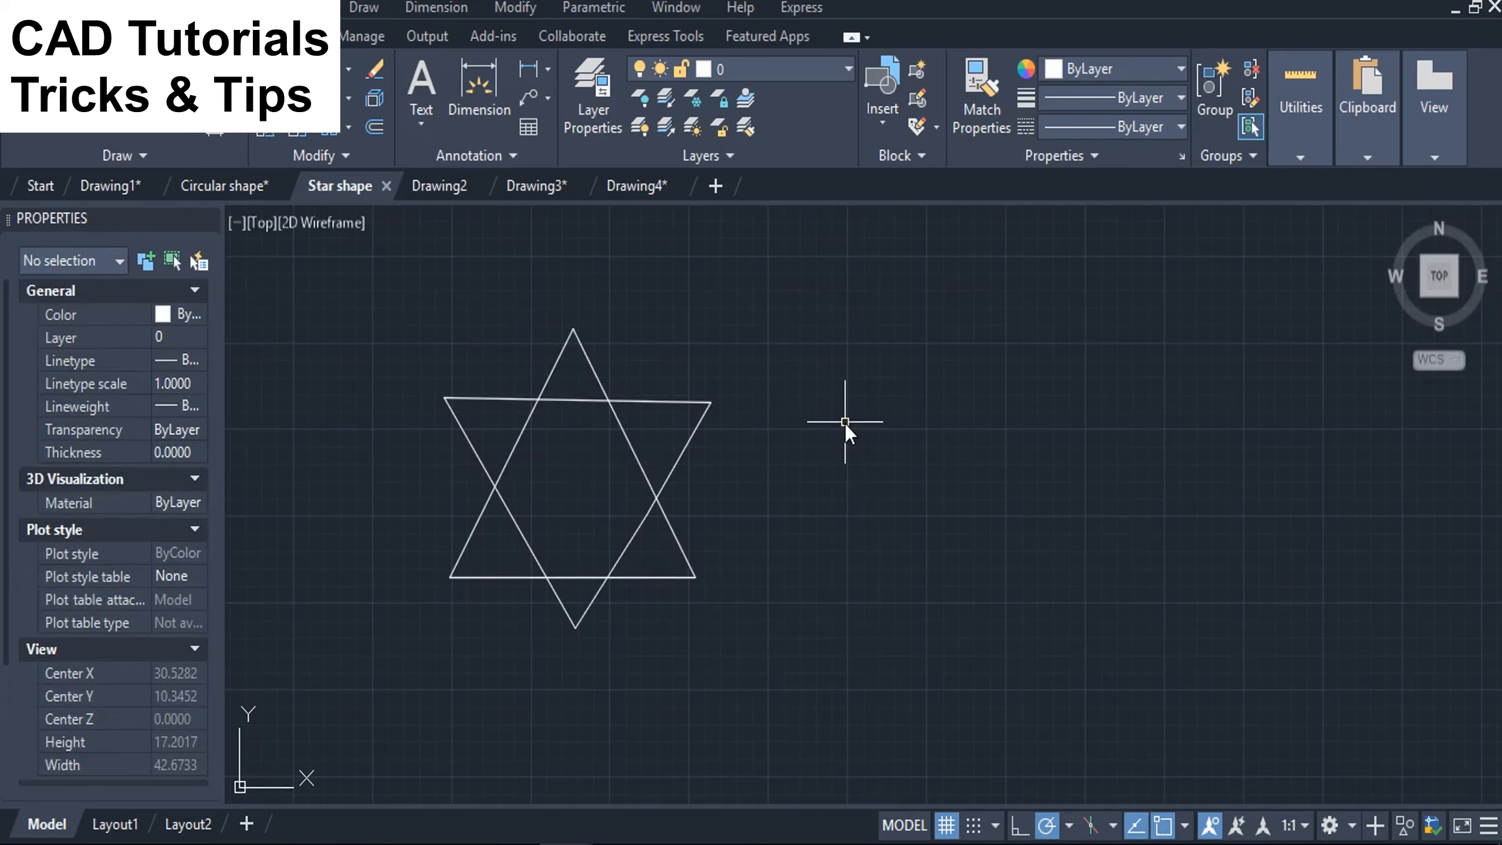
Start a shape definition for the star with MKSHAPE and save its file as Star in Downloads.
{"action": "type", "text": "MKLTYPE"}
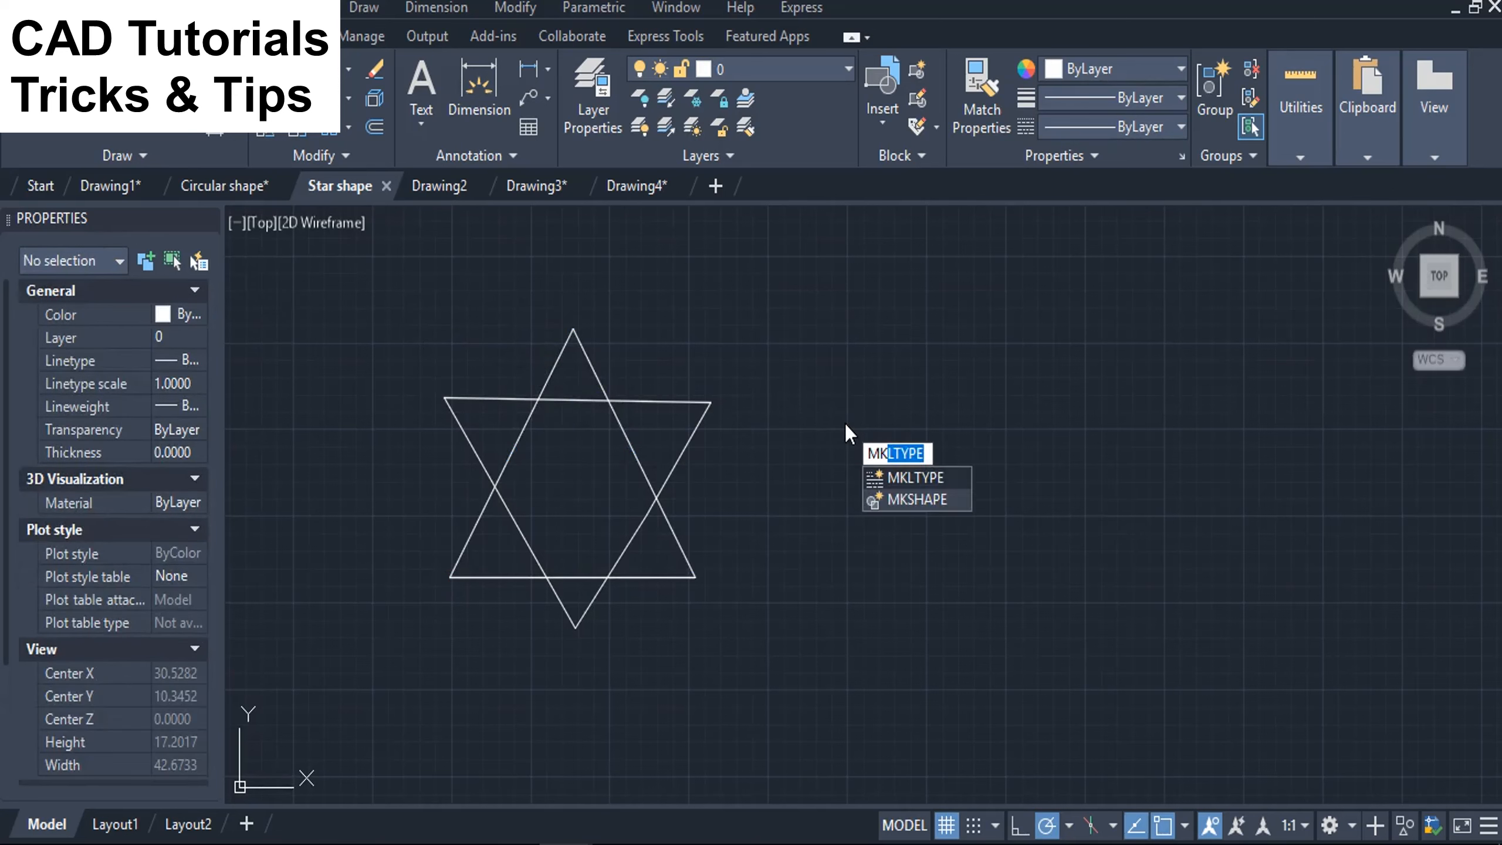
{"action": "left_click", "coordinate": [904, 500]}
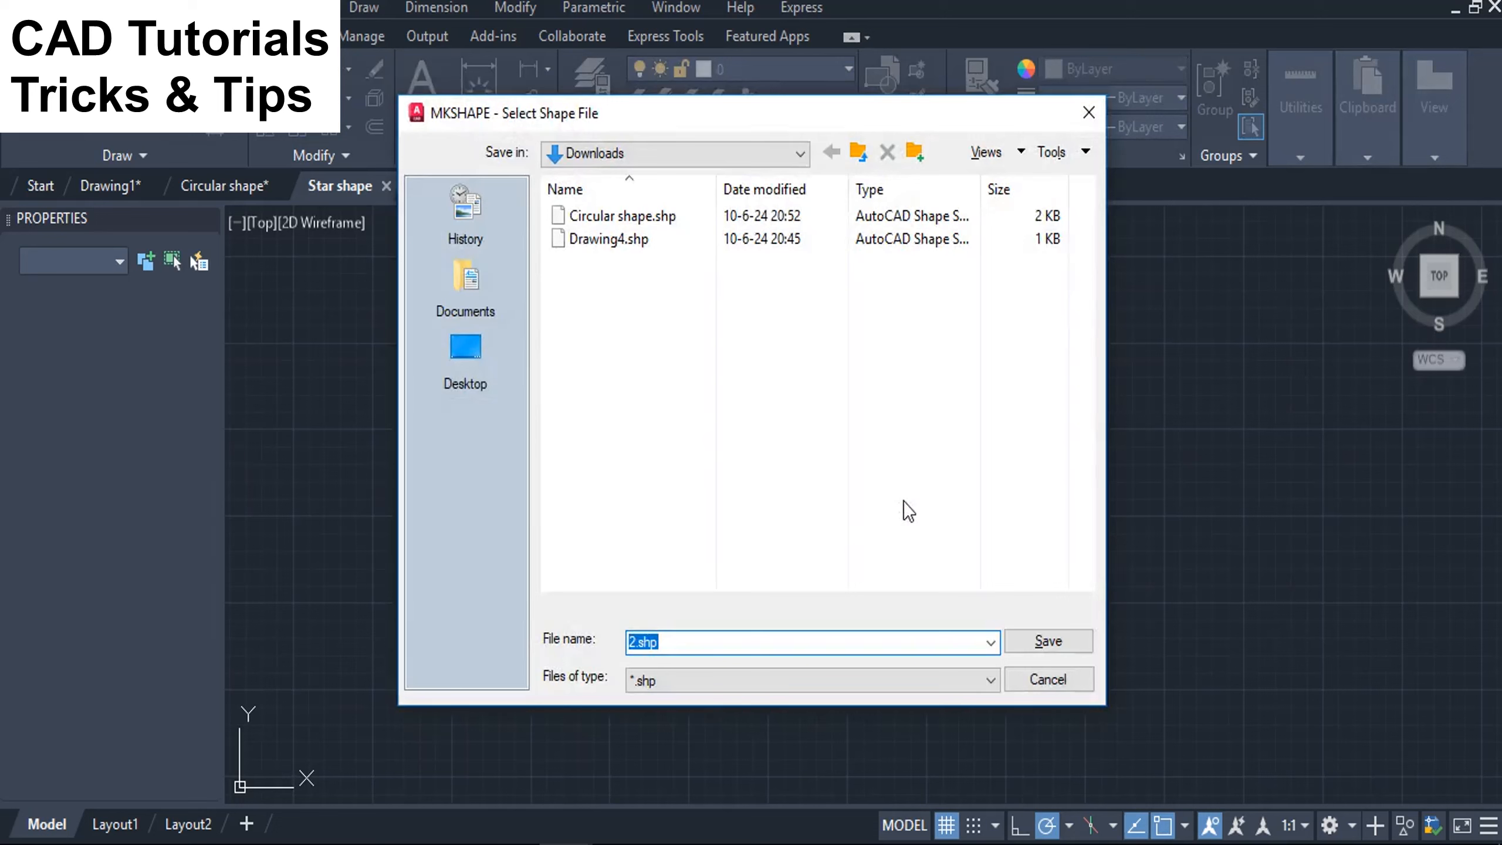
{"action": "double_click", "coordinate": [679, 646]}
{"action": "left_click_drag", "start_coordinate": [679, 646], "coordinate": [582, 624]}
{"action": "type", "text": "Star"}
{"action": "left_click", "coordinate": [1047, 641]}
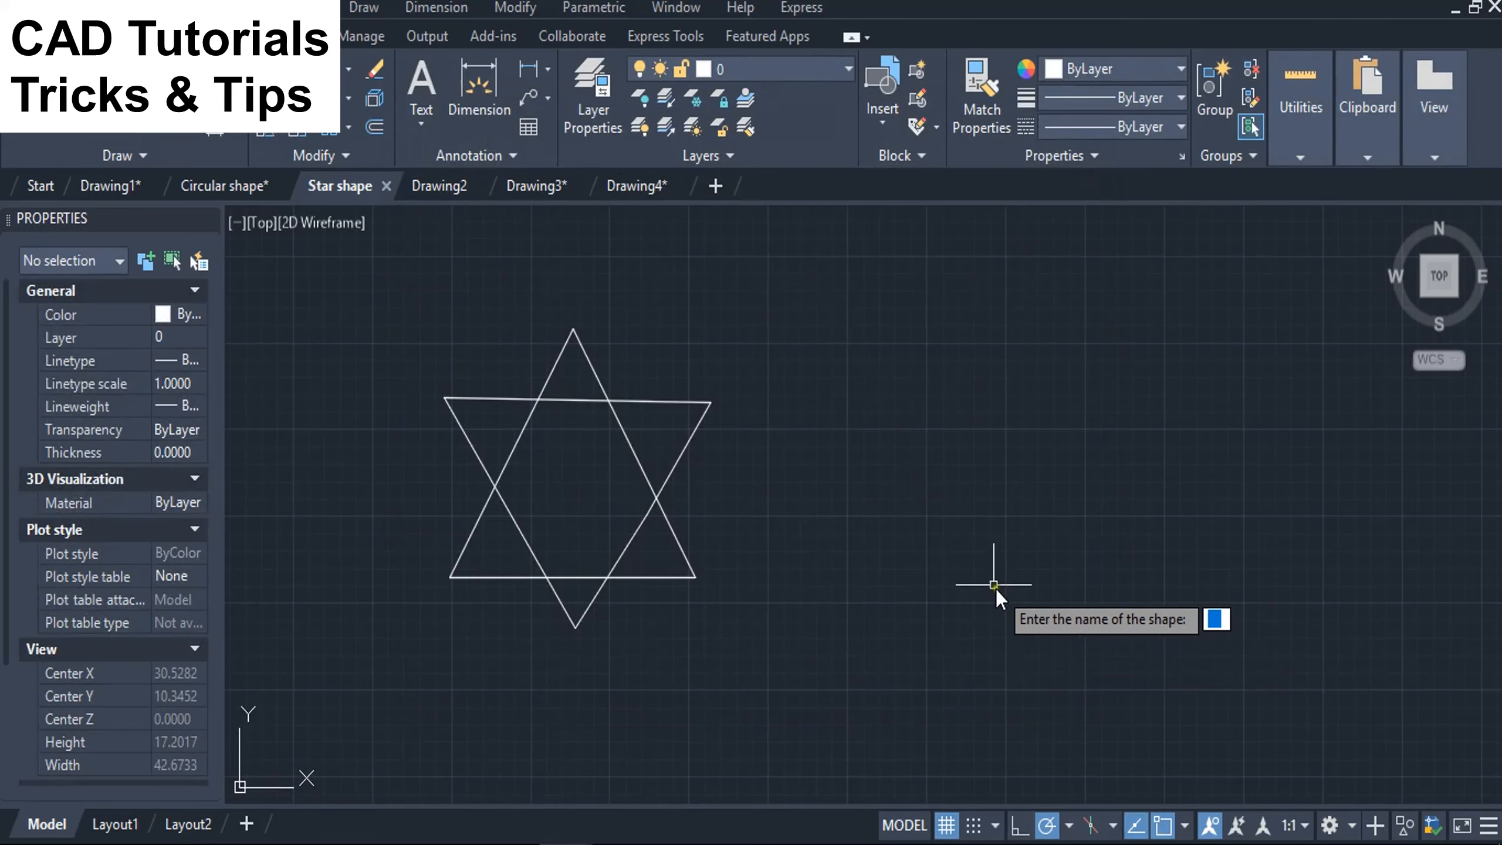
Name the star's shape definition "shape" and set its resolution to 256.
{"action": "type", "text": "shape"}
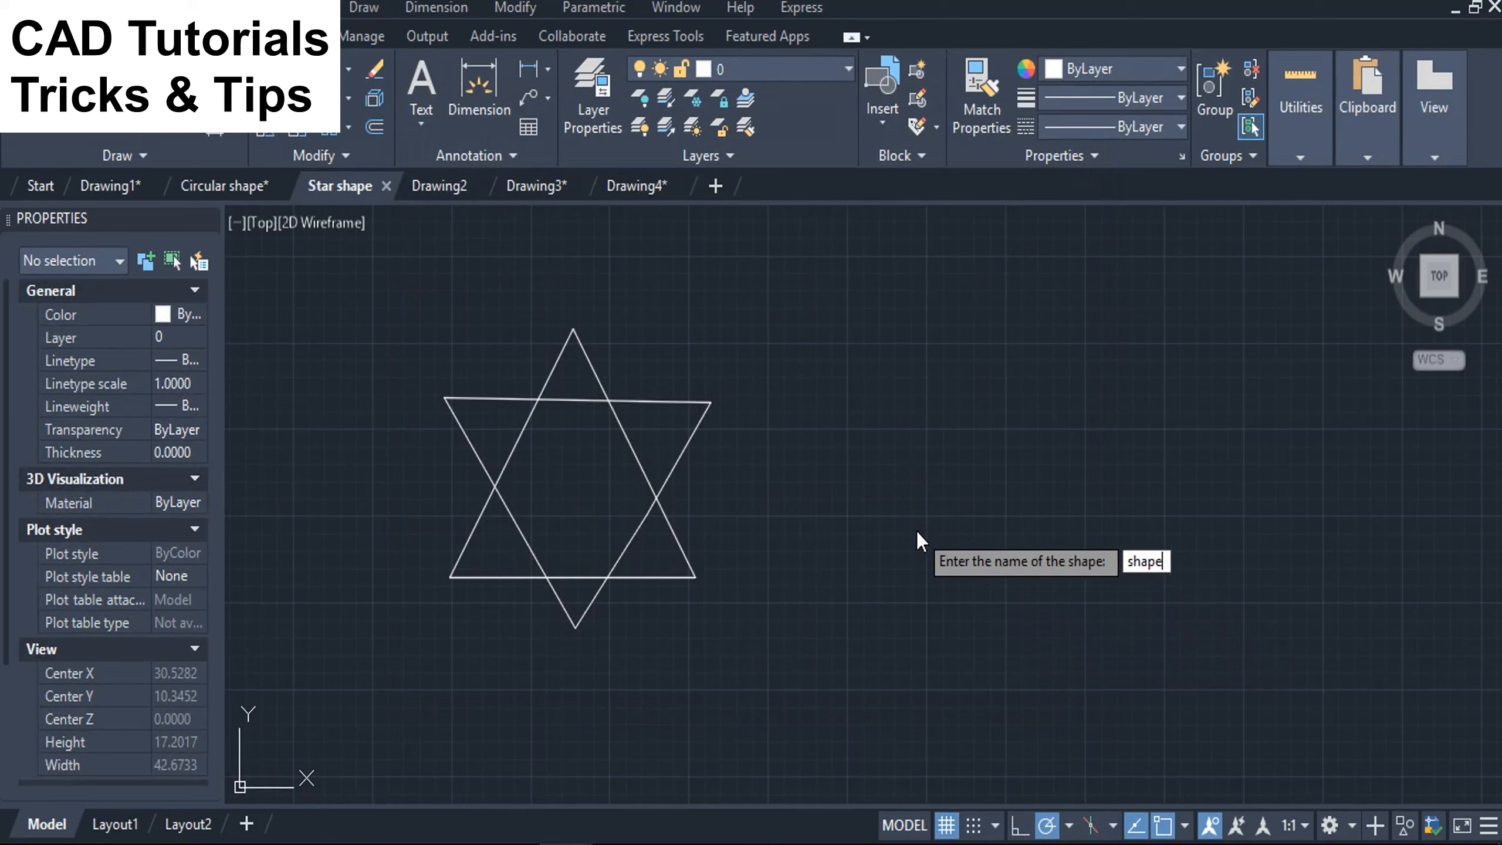
{"action": "key", "text": "Return"}
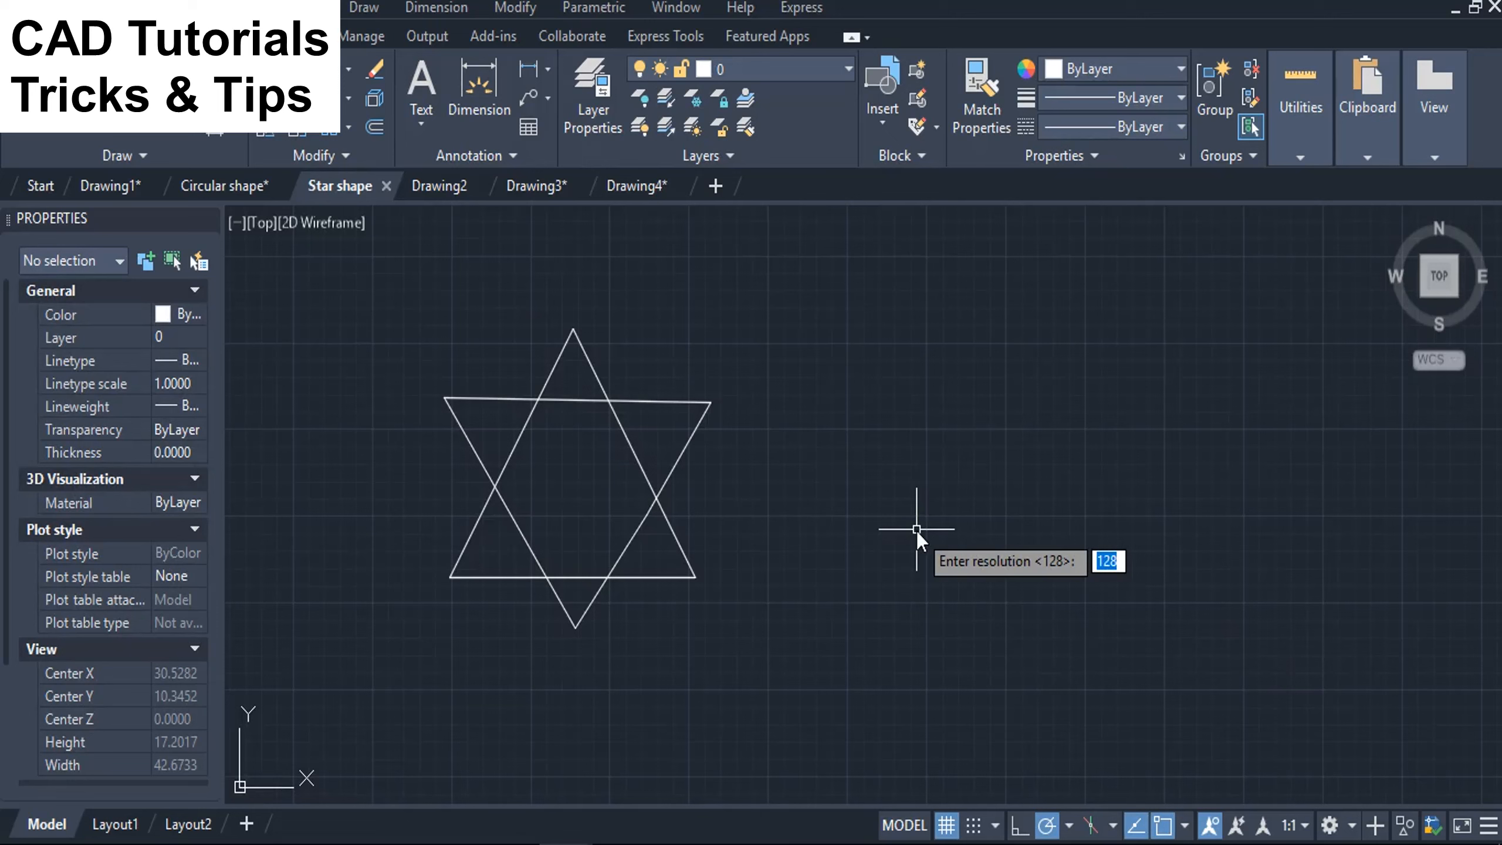
{"action": "type", "text": "256"}
{"action": "key", "text": "Return"}
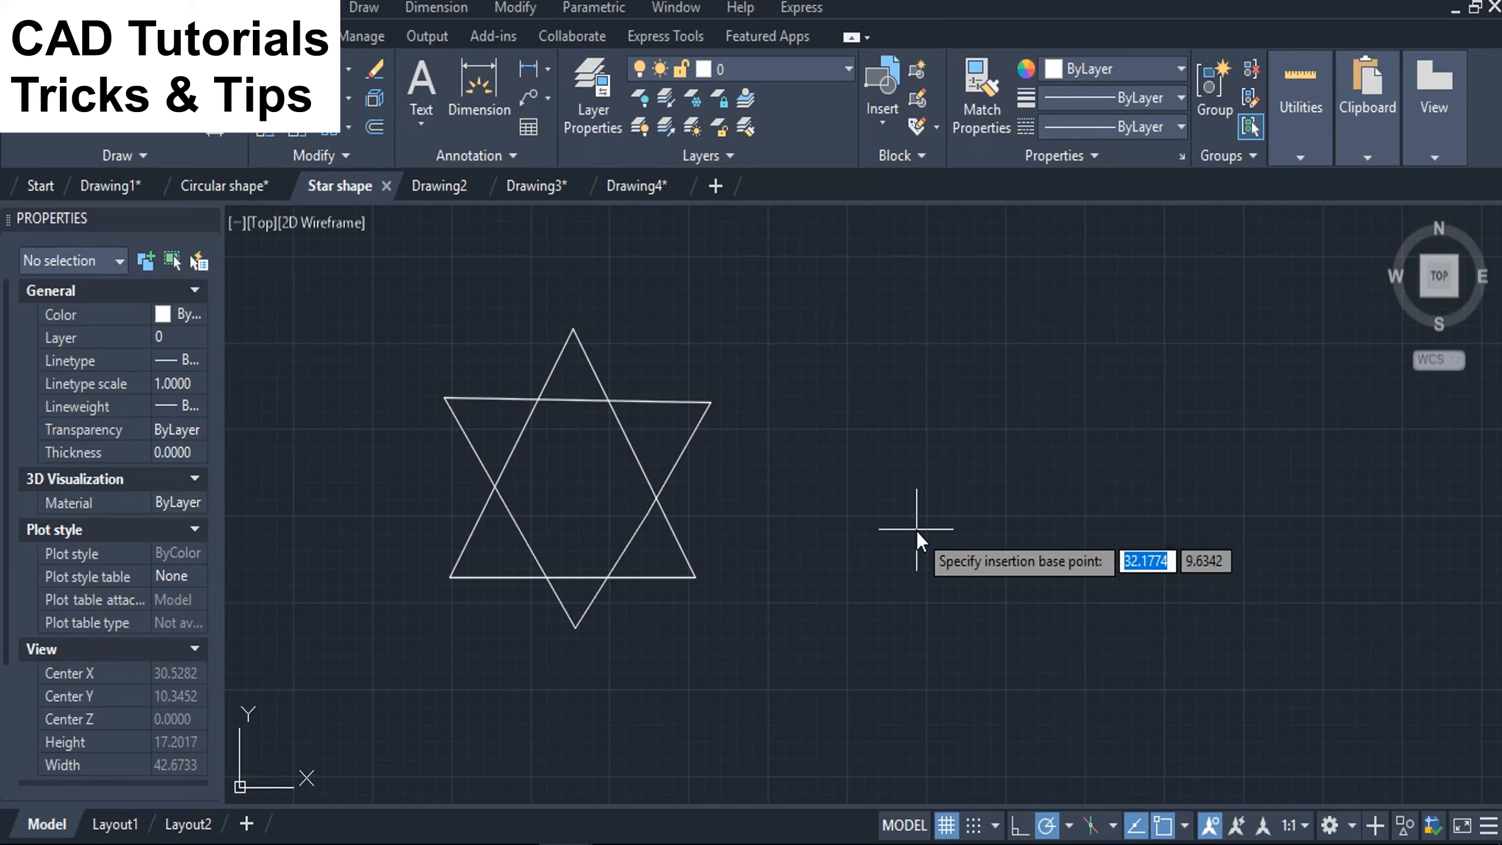
Set the insertion base point near the star's centre and define the shape from both triangles.
{"action": "left_click", "coordinate": [568, 487]}
{"action": "left_click", "coordinate": [776, 307]}
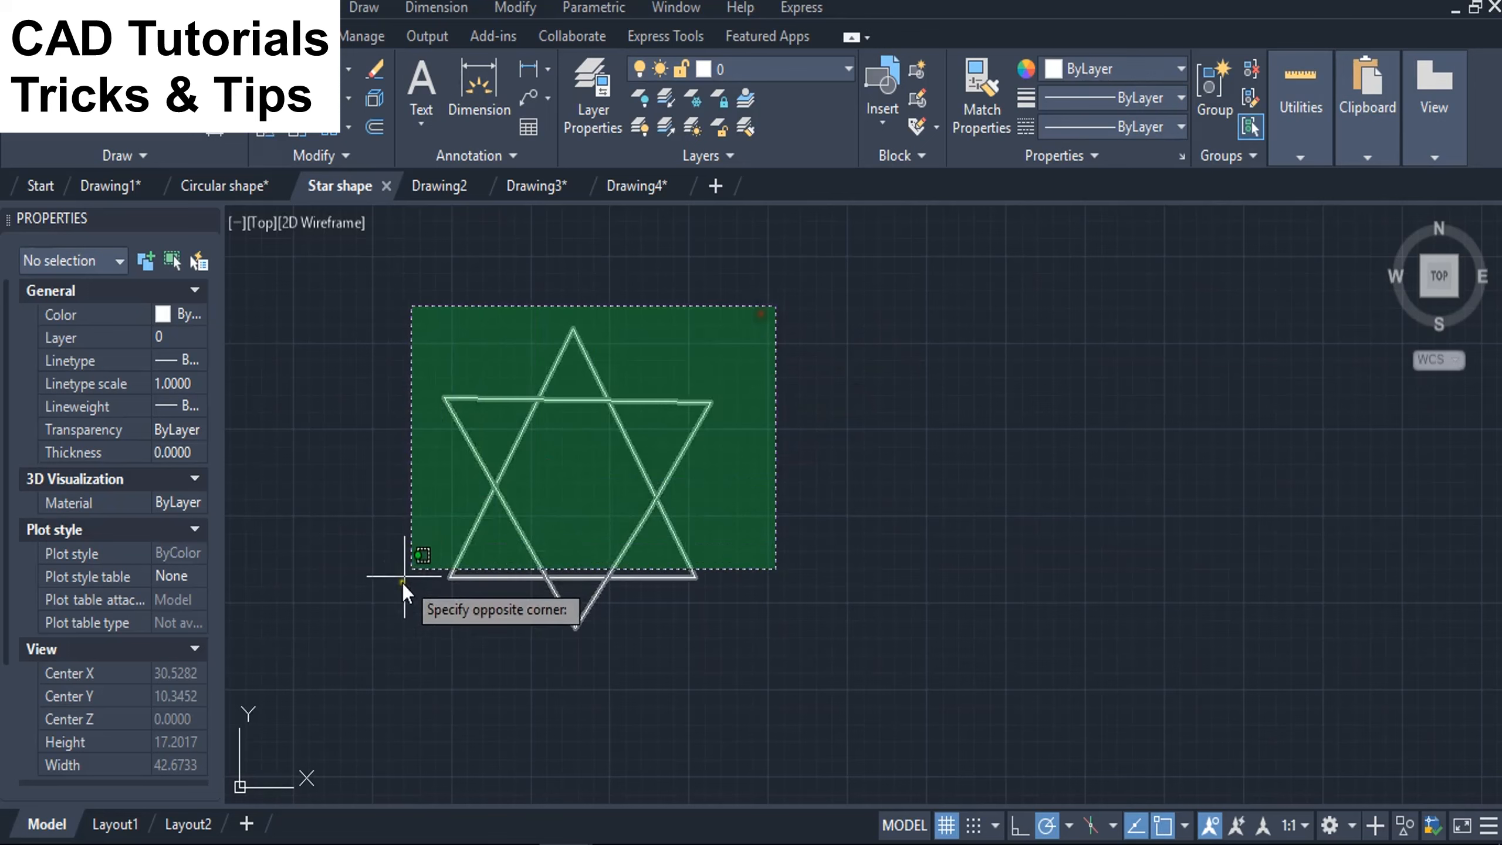
{"action": "left_click", "coordinate": [387, 655]}
{"action": "key", "text": "Return"}
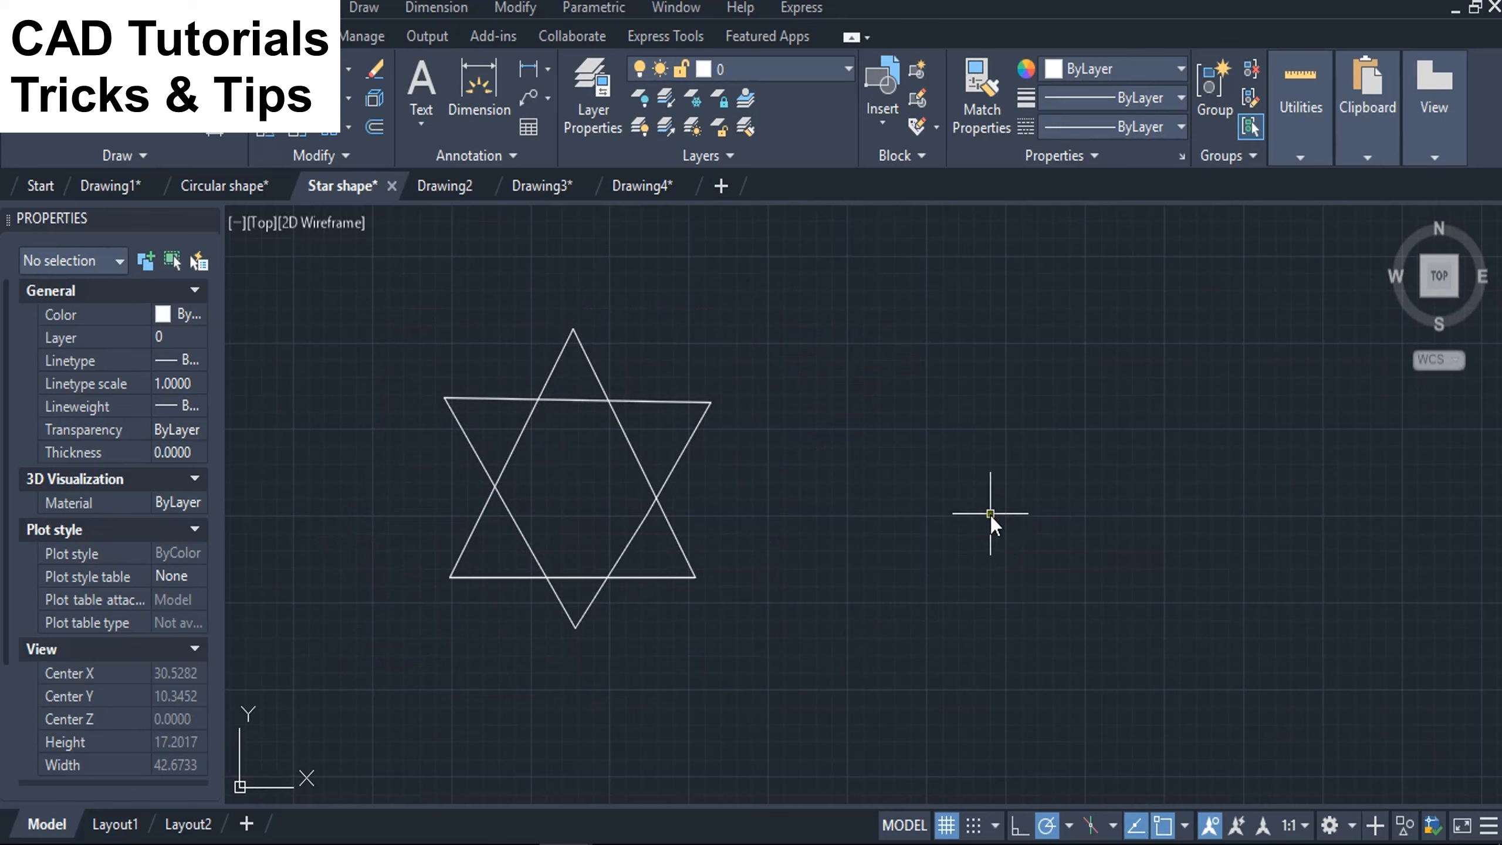
Insert the shape named "shape" beside the original star at height 1 with a 45° rotation, and check its object type.
{"action": "type", "text": "sha"}
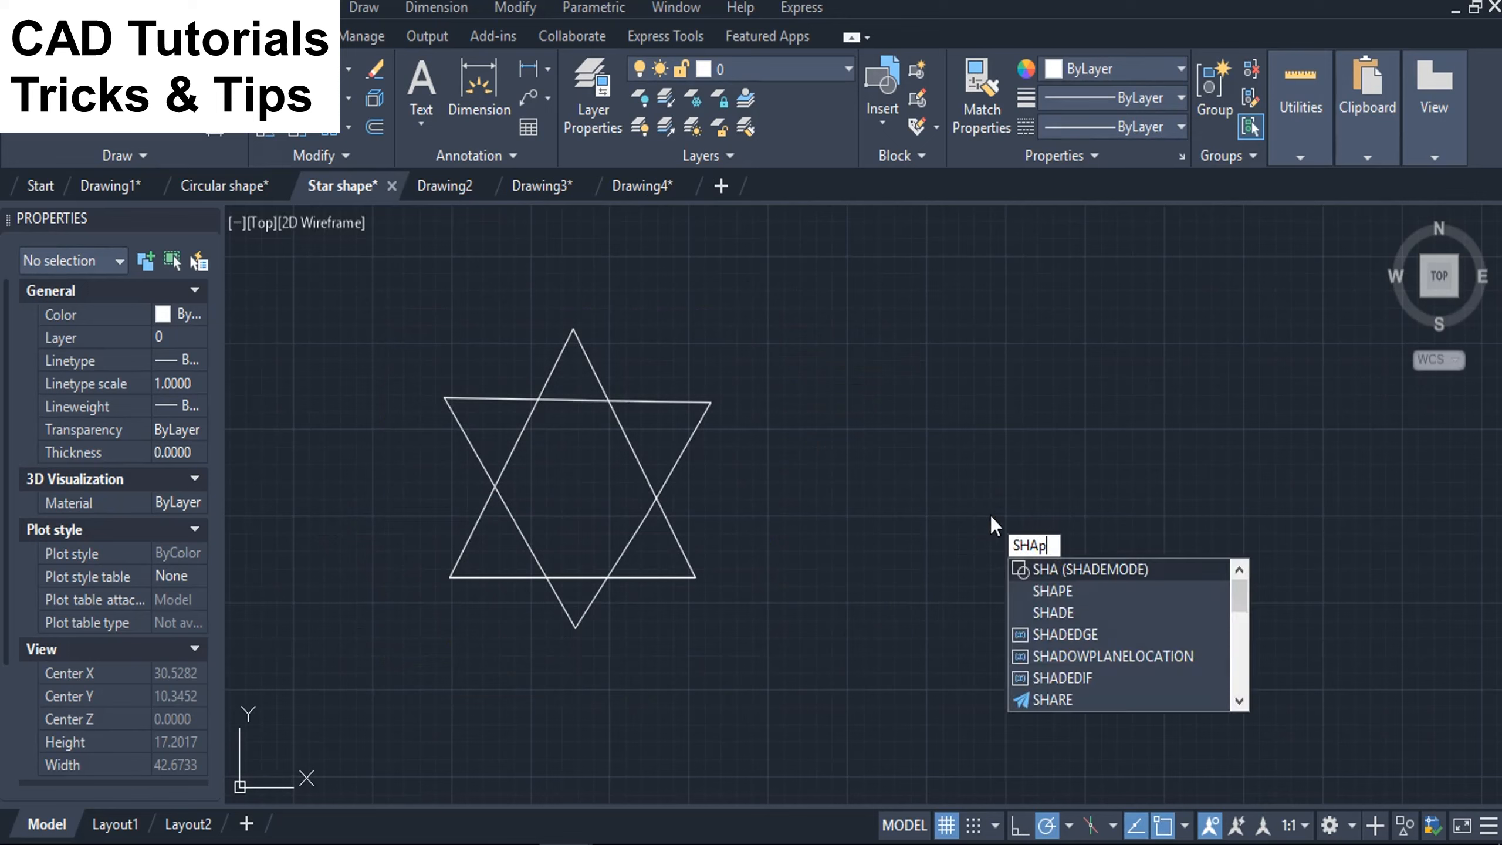
{"action": "type", "text": "pe"}
{"action": "key", "text": "Return"}
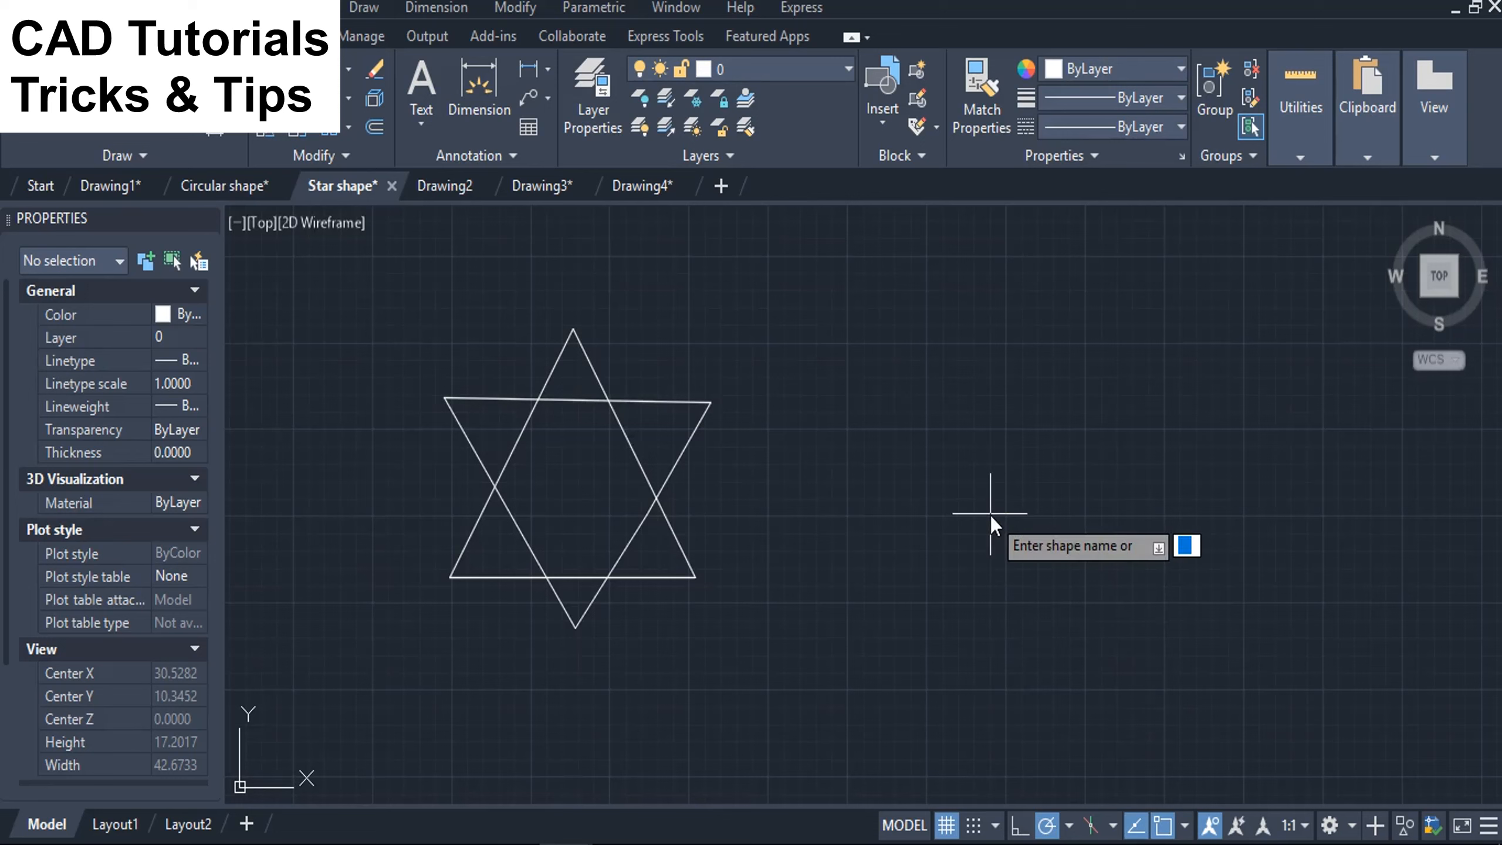
{"action": "type", "text": "shape"}
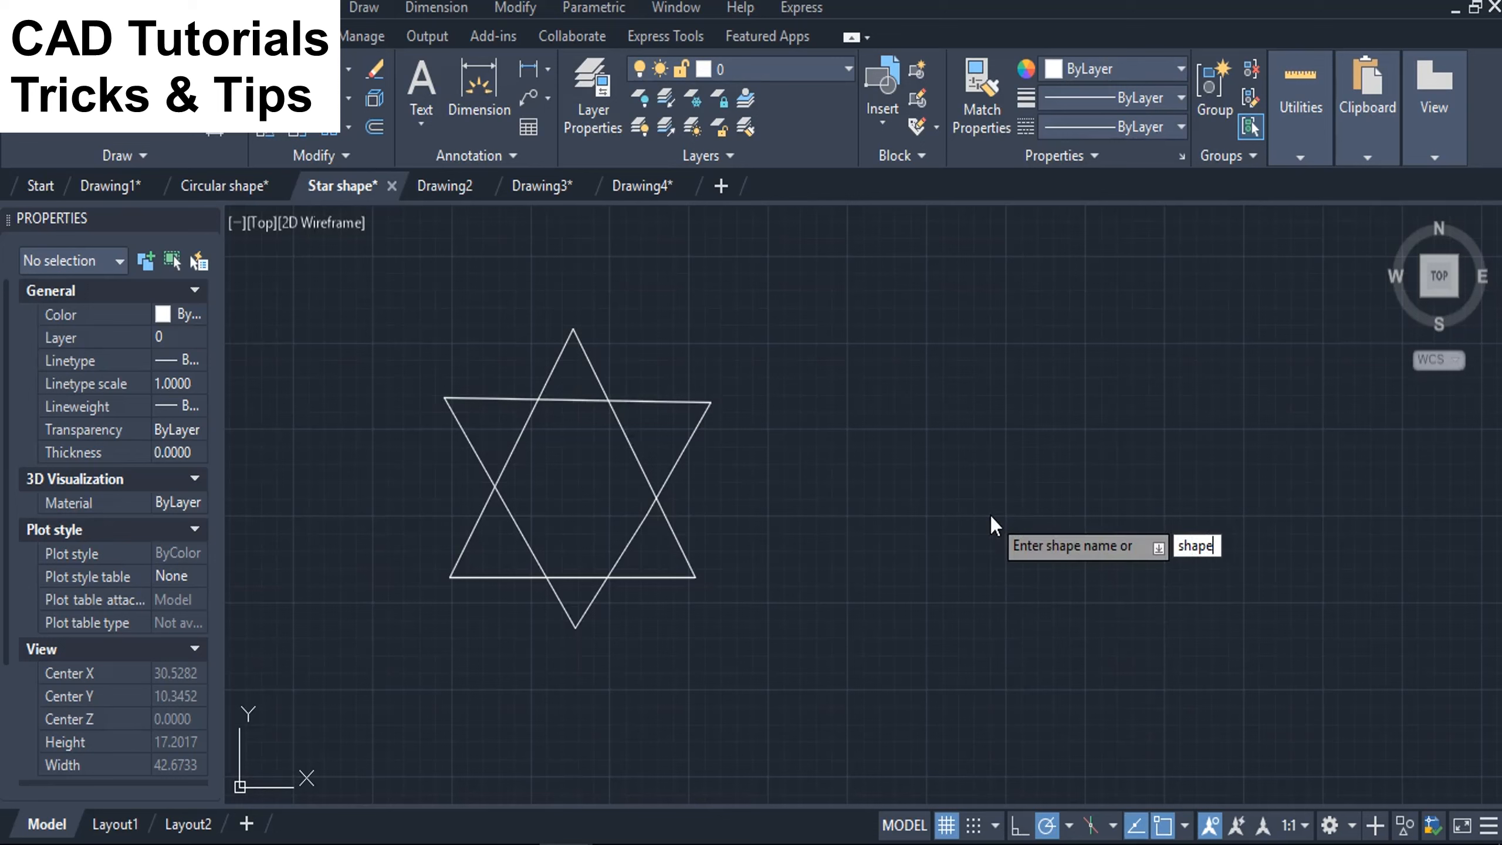
{"action": "key", "text": "Return"}
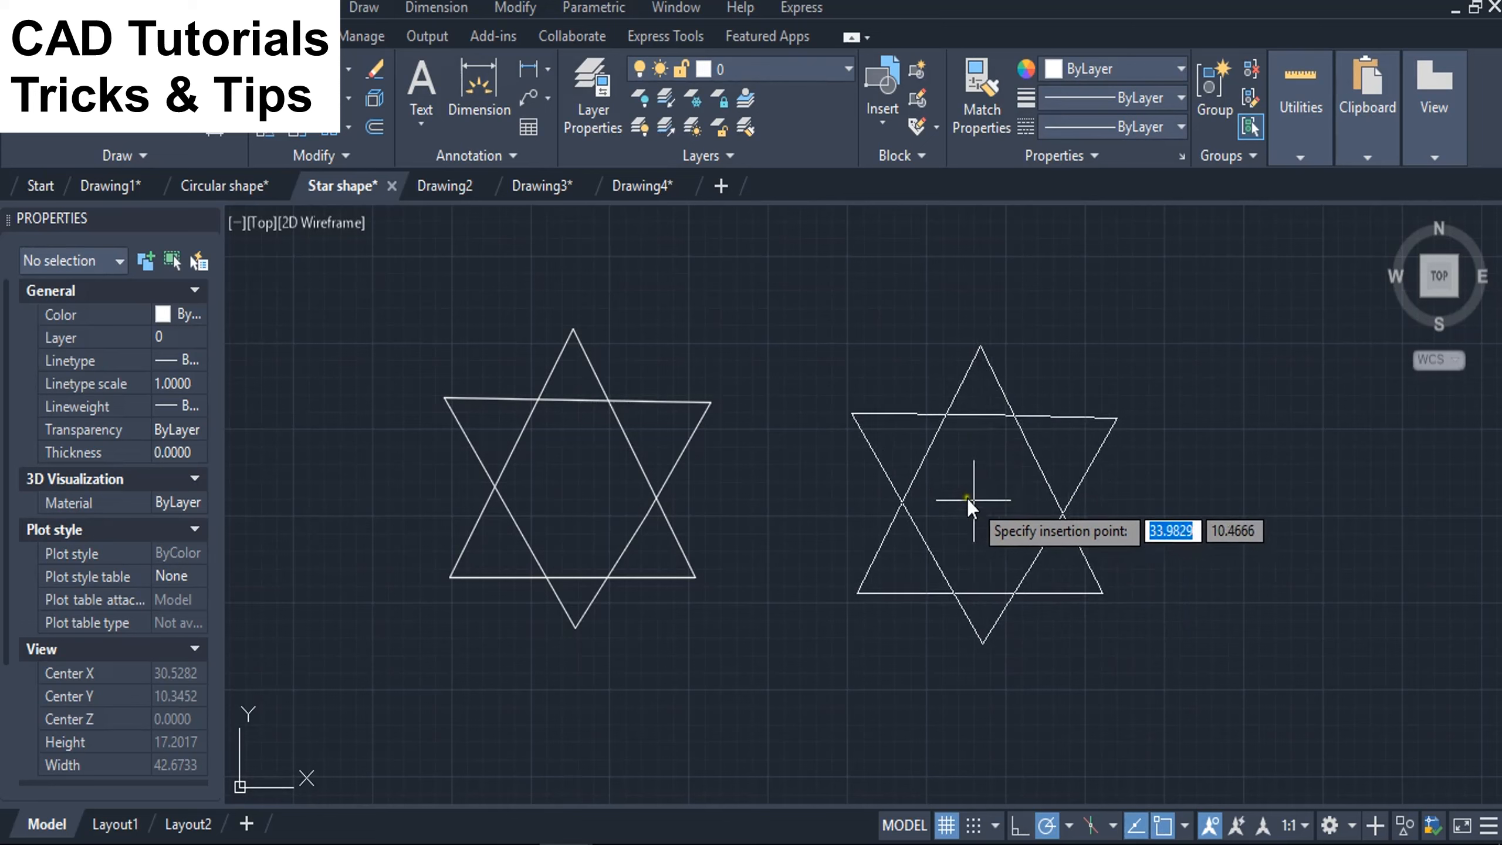
{"action": "left_click", "coordinate": [949, 489]}
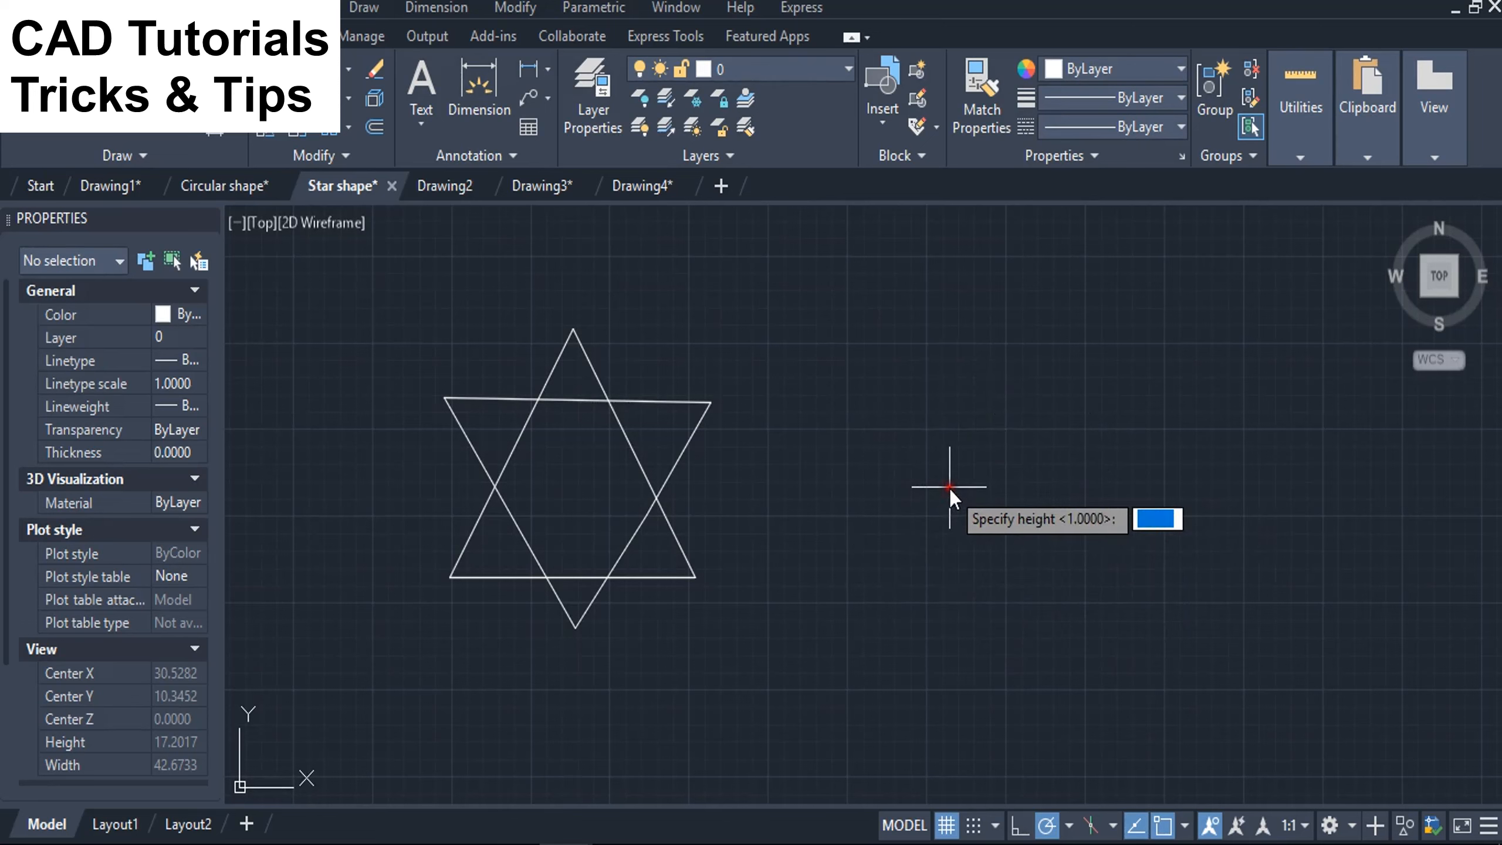
{"action": "key", "text": "Return"}
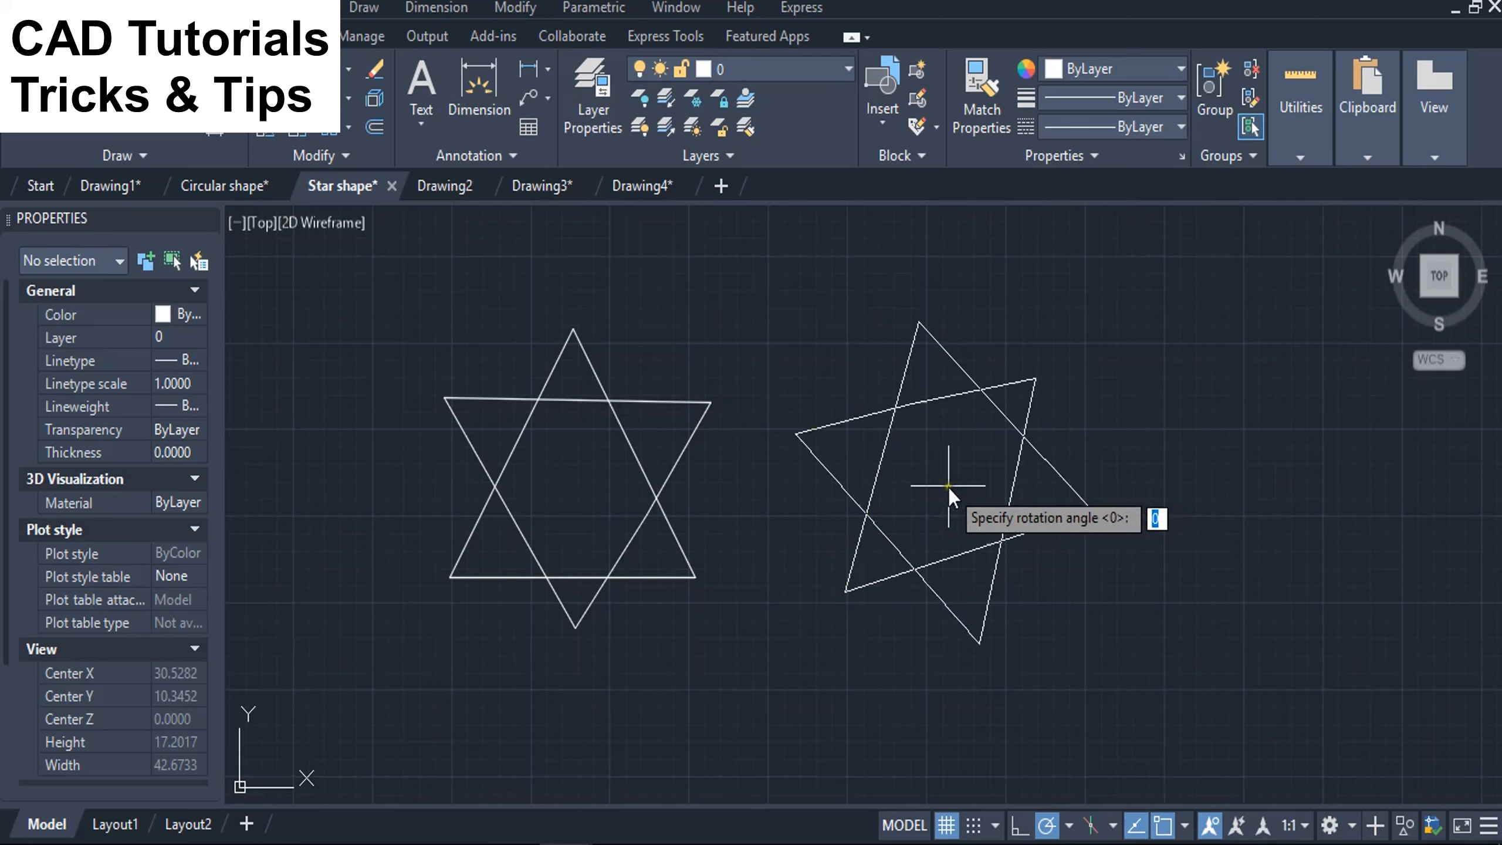
{"action": "type", "text": "45"}
{"action": "key", "text": "Return"}
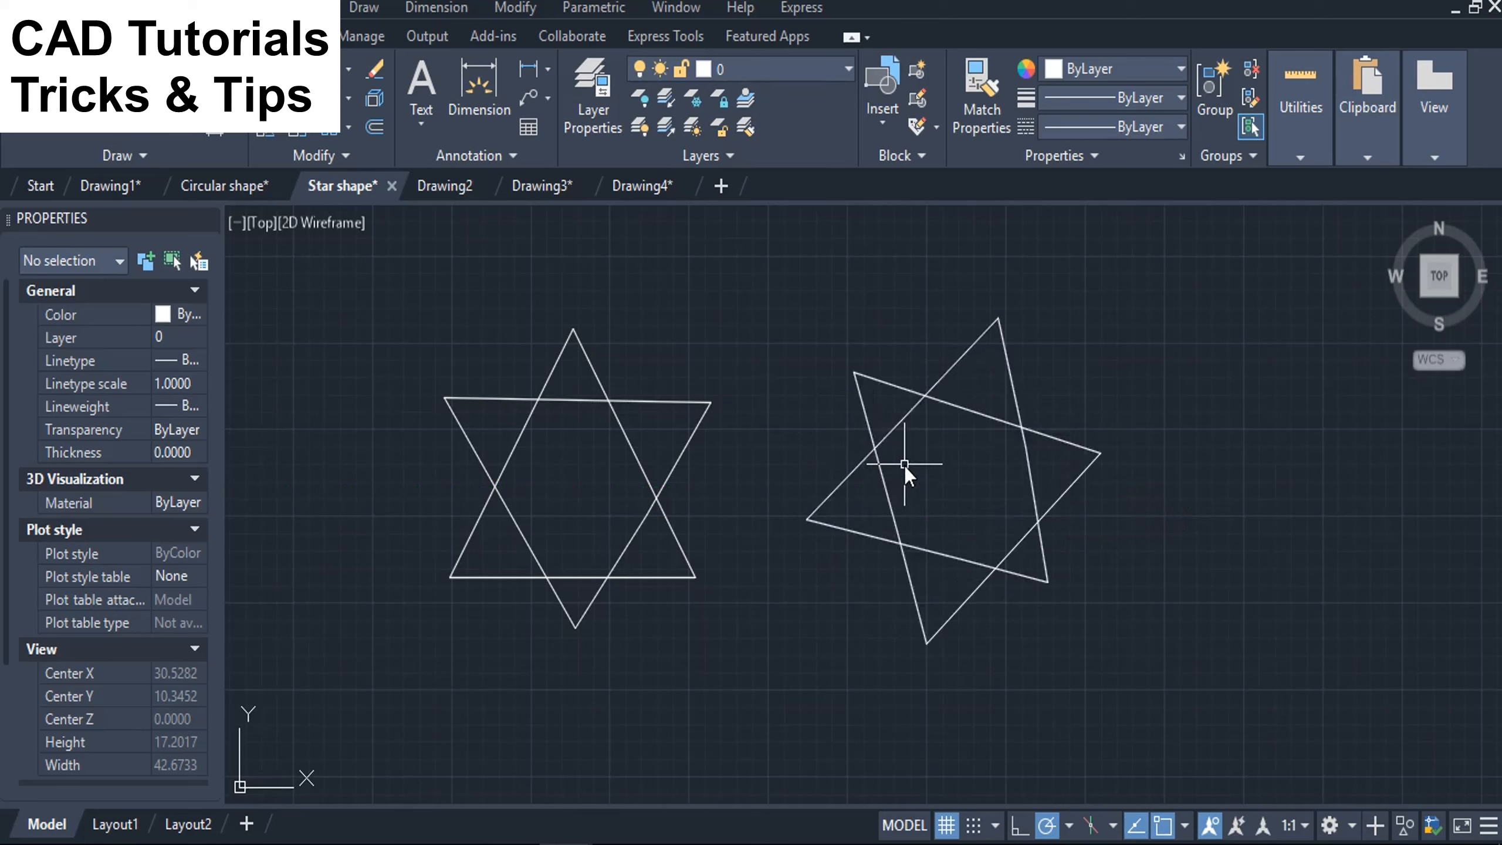
{"action": "left_click", "coordinate": [982, 418]}
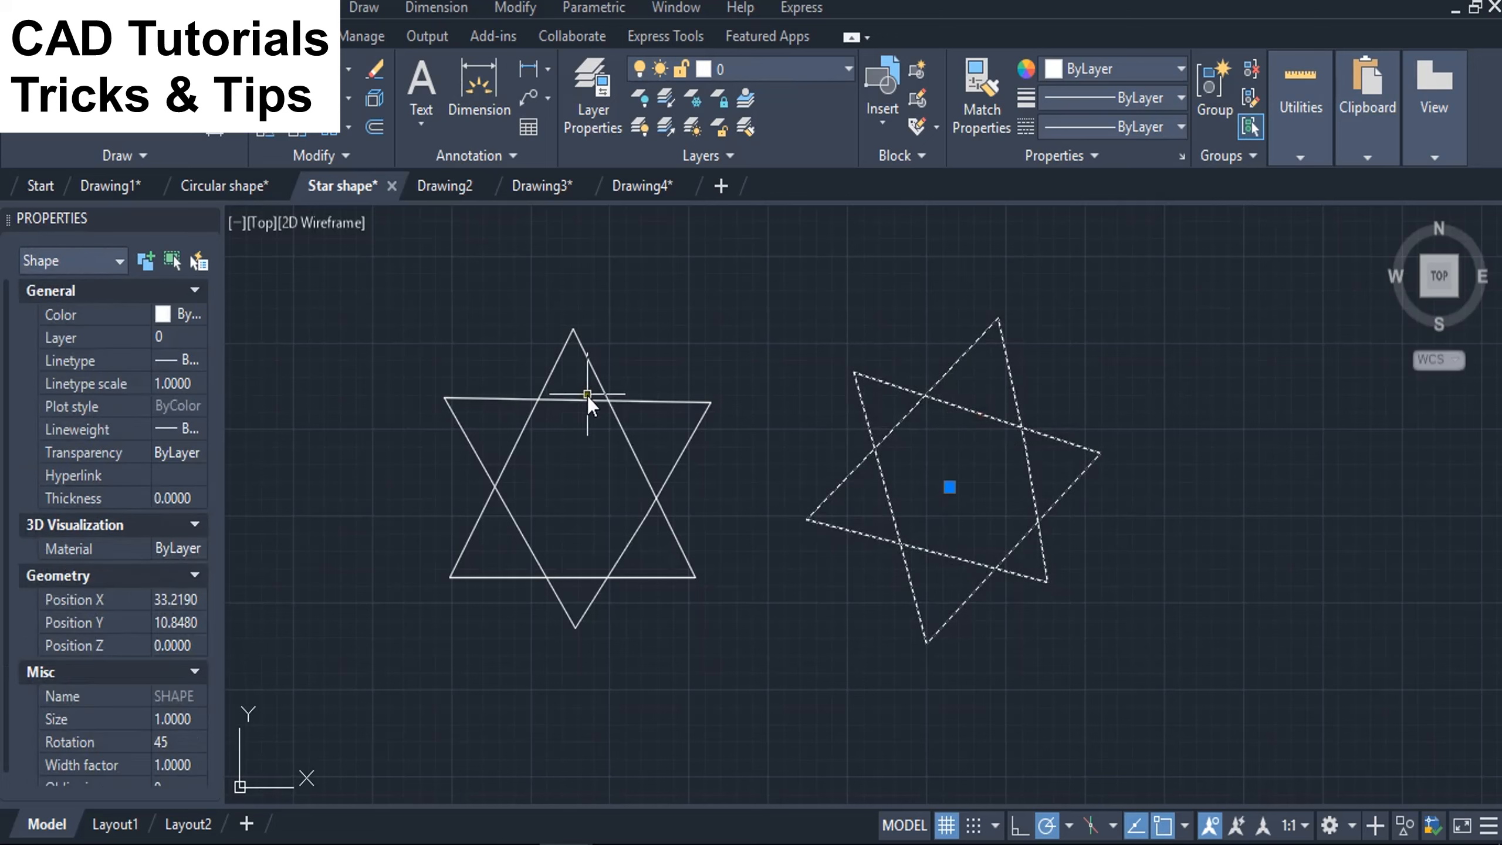
{"action": "key", "text": "Escape"}
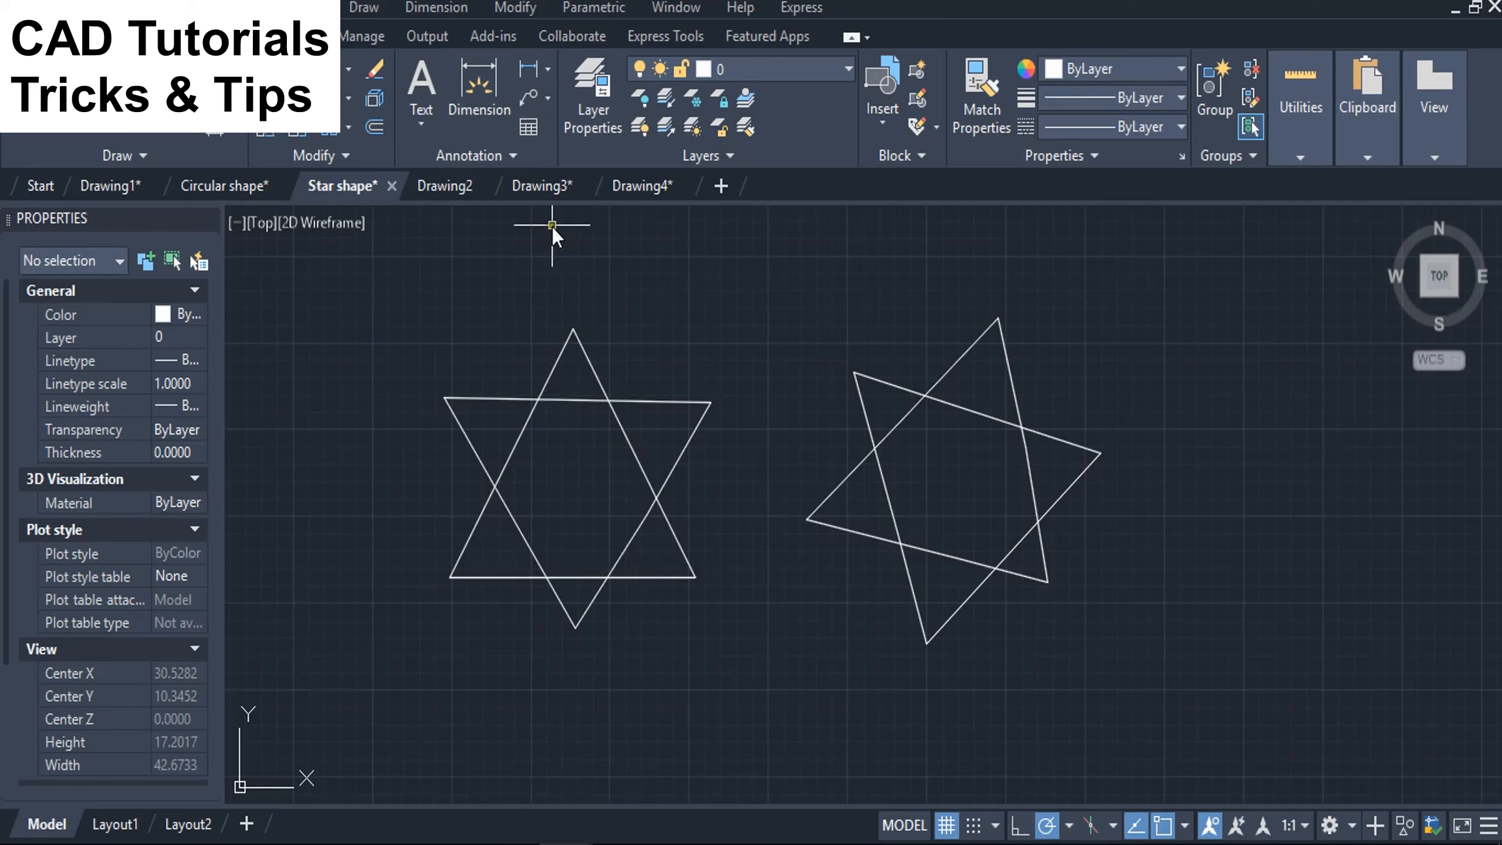
Switch to Drawing3 and load the Star.shx shape file from Downloads with the LOAD command.
{"action": "left_click", "coordinate": [533, 188]}
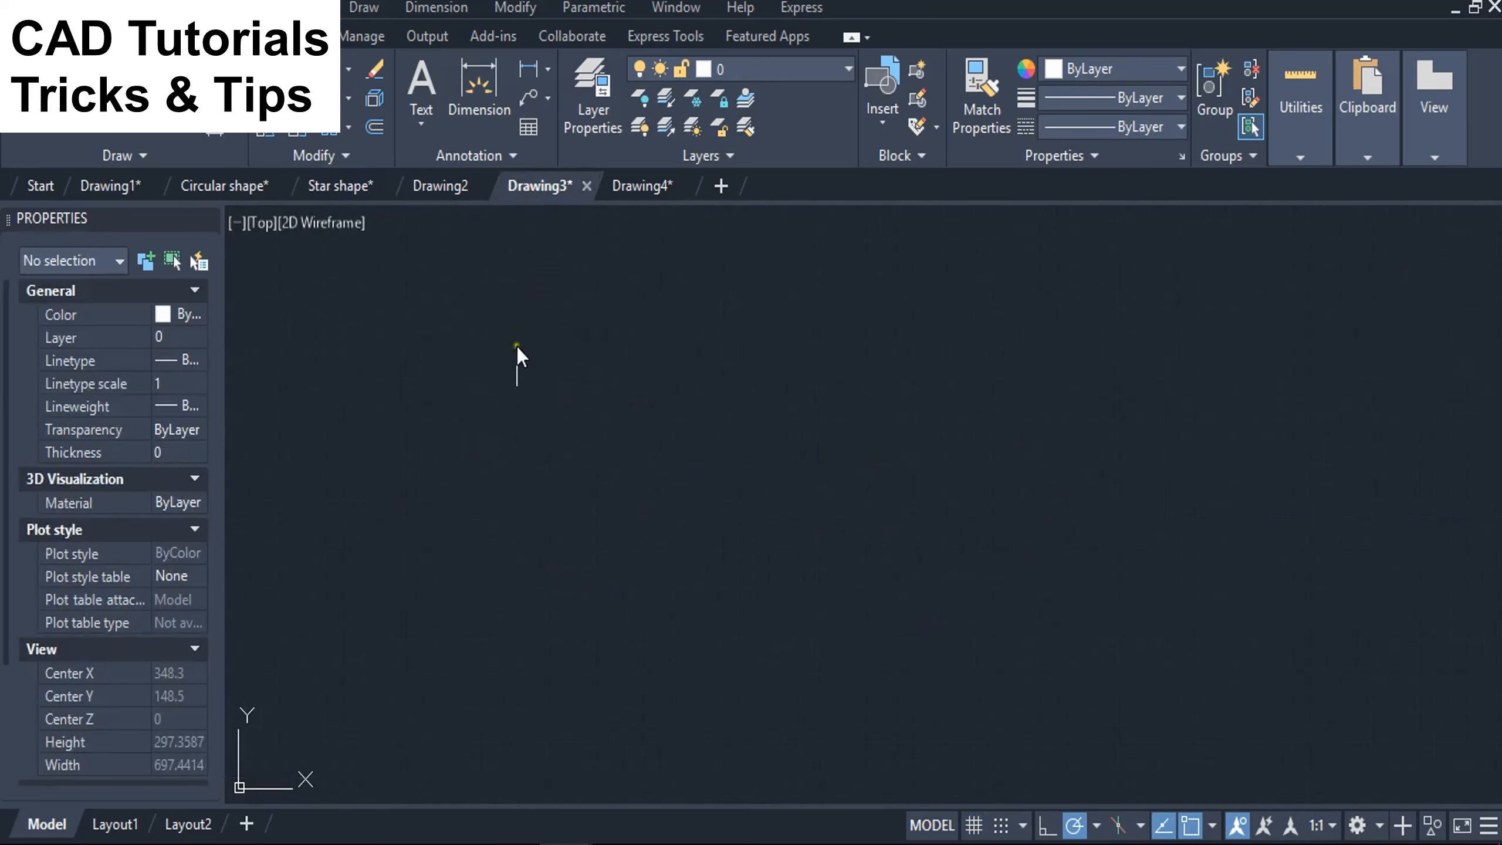
{"action": "type", "text": "load"}
{"action": "key", "text": "Return"}
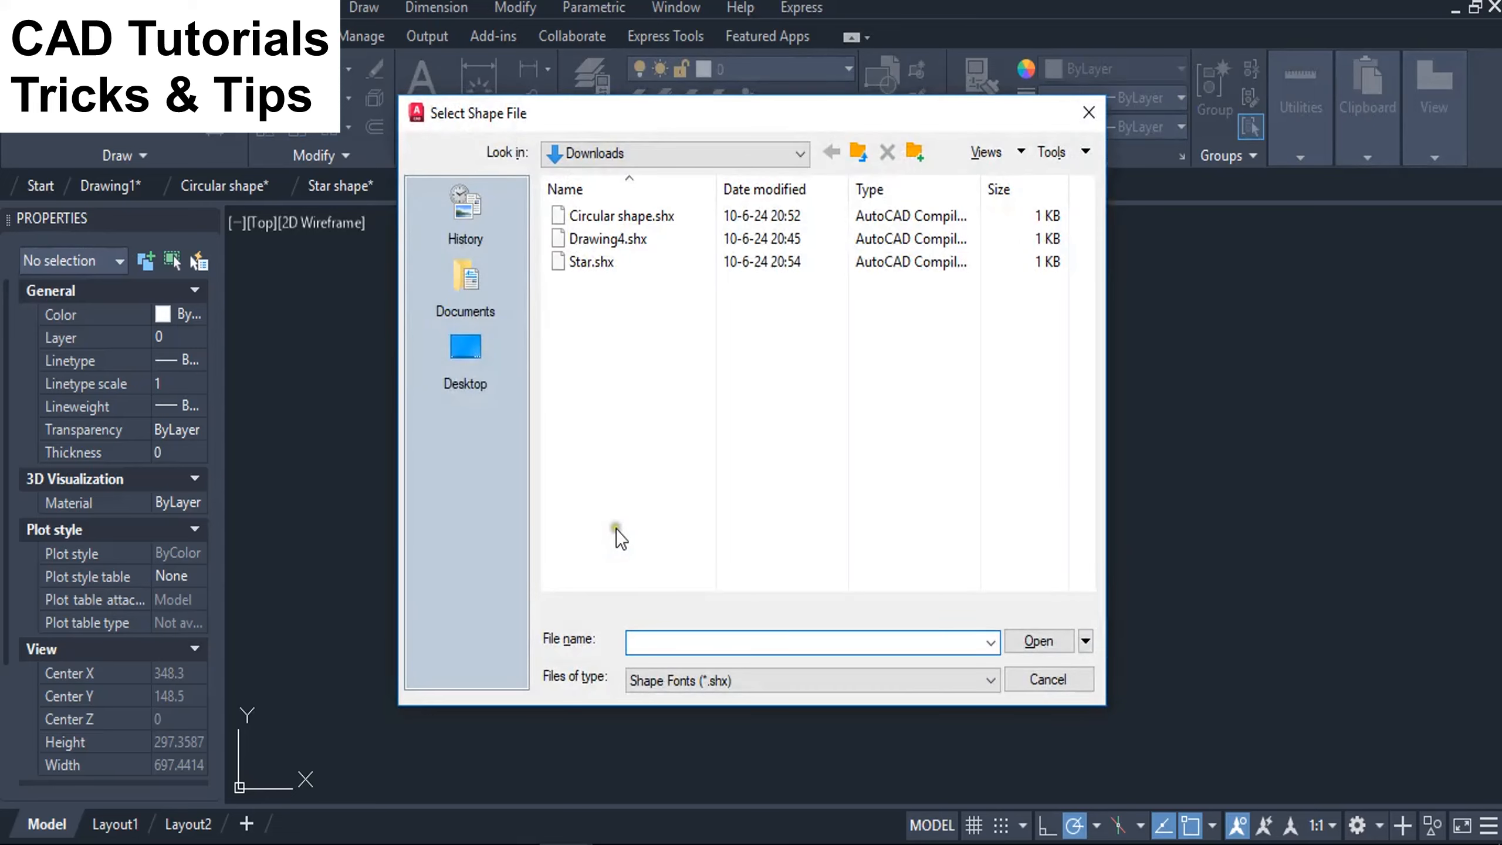
{"action": "left_click", "coordinate": [585, 266]}
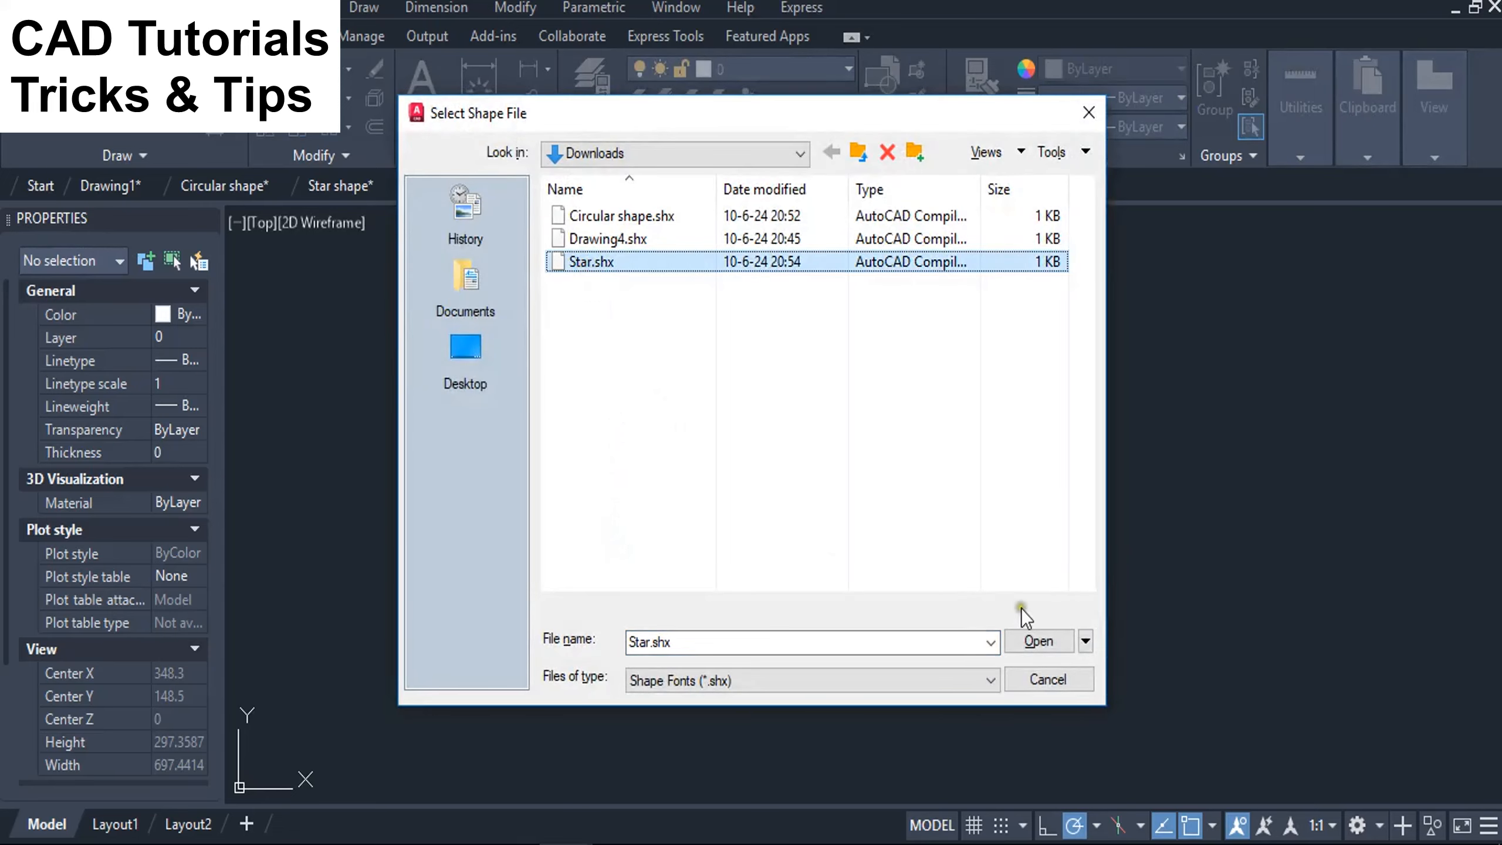
{"action": "left_click", "coordinate": [1038, 642]}
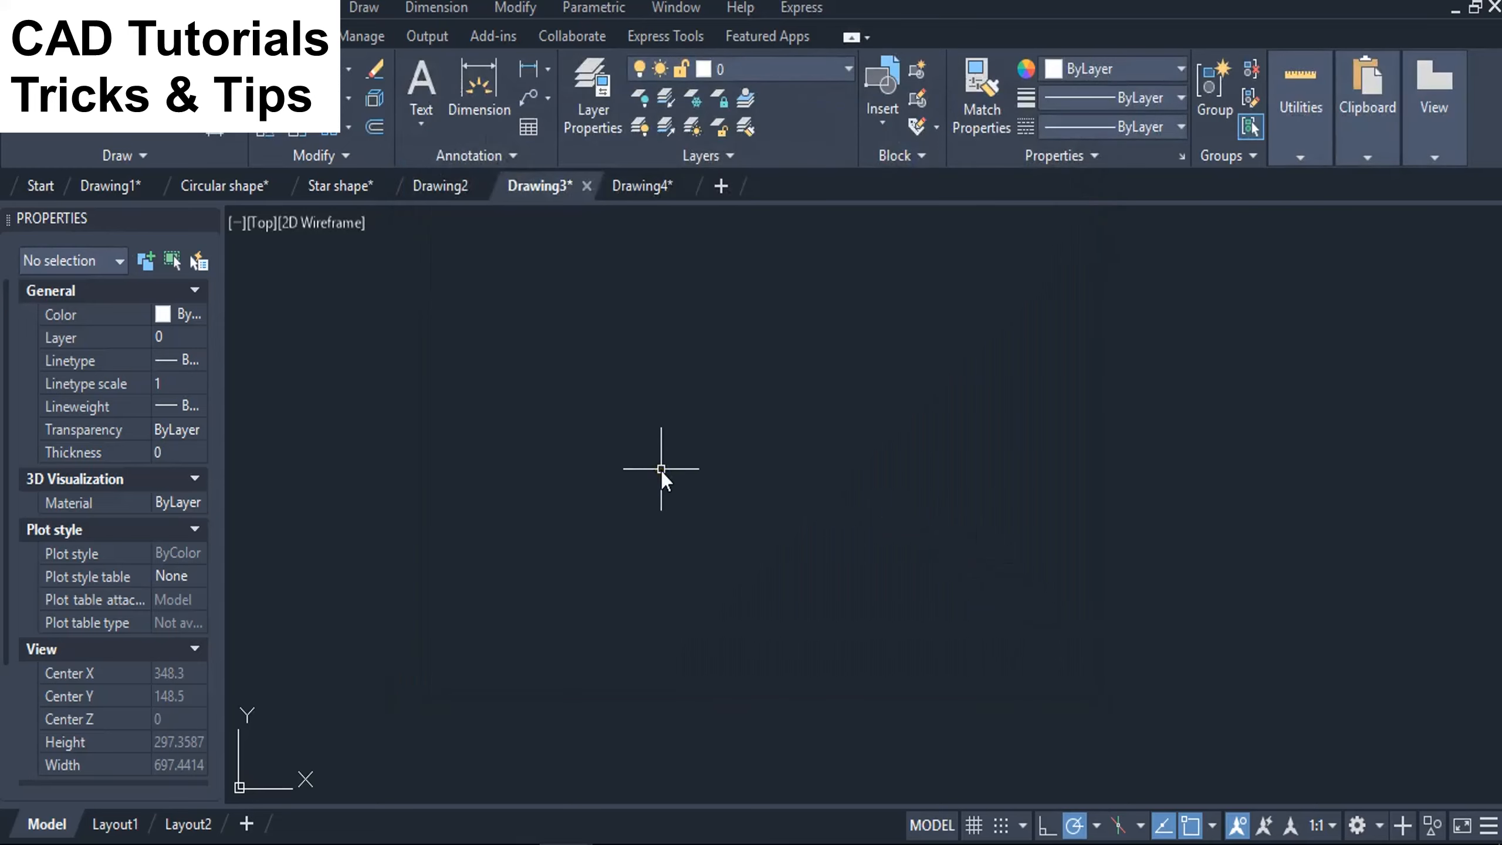
Insert the loaded star shape named "shape" into Drawing3 at size 1 with a 45° rotation, and check its object type.
{"action": "type", "text": "SHAPe"}
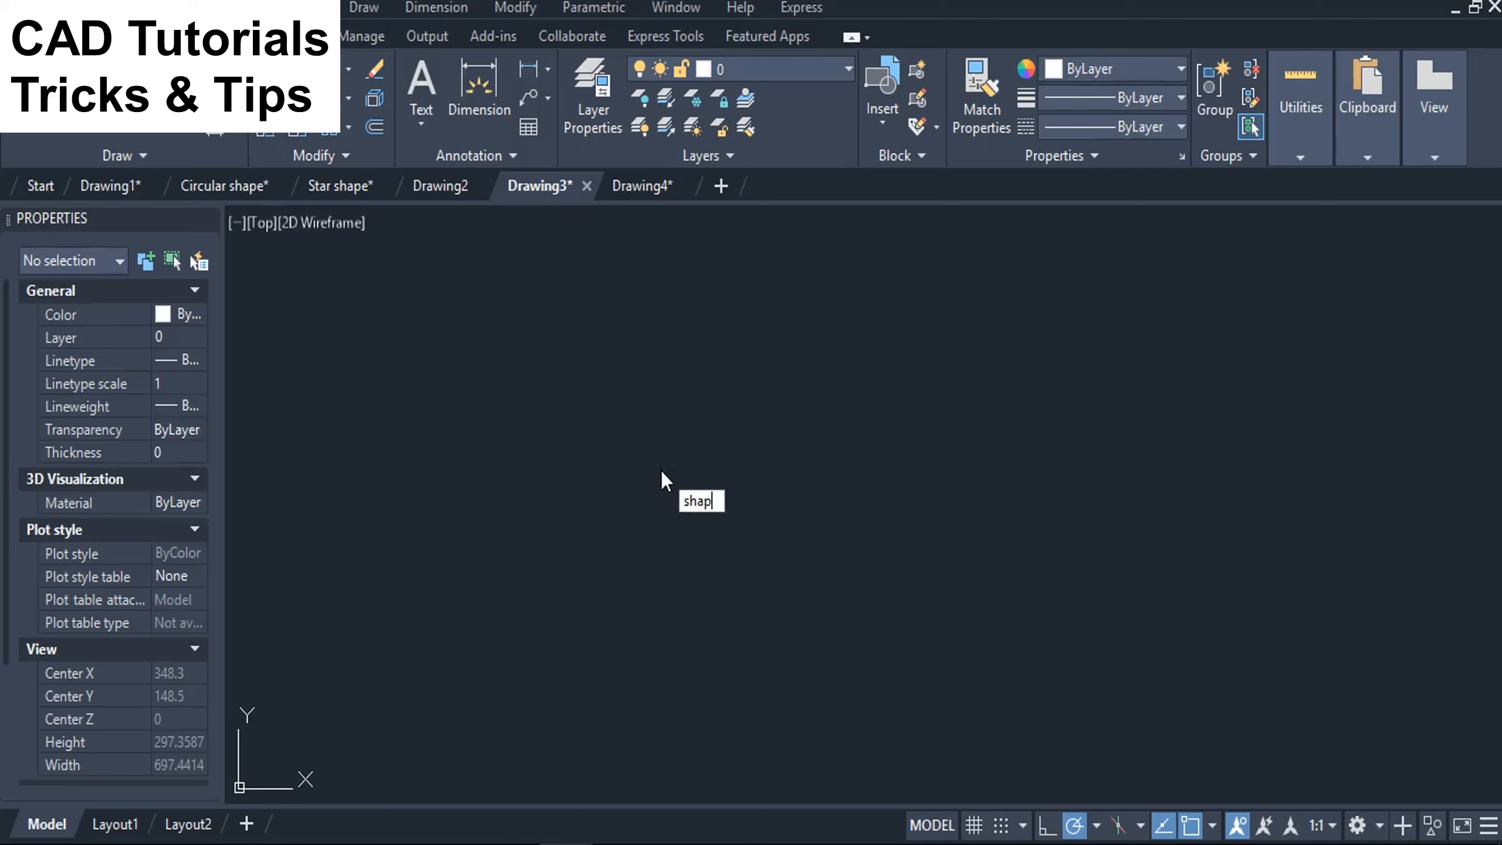
{"action": "key", "text": "Return"}
{"action": "type", "text": "star"}
{"action": "key", "text": "Return"}
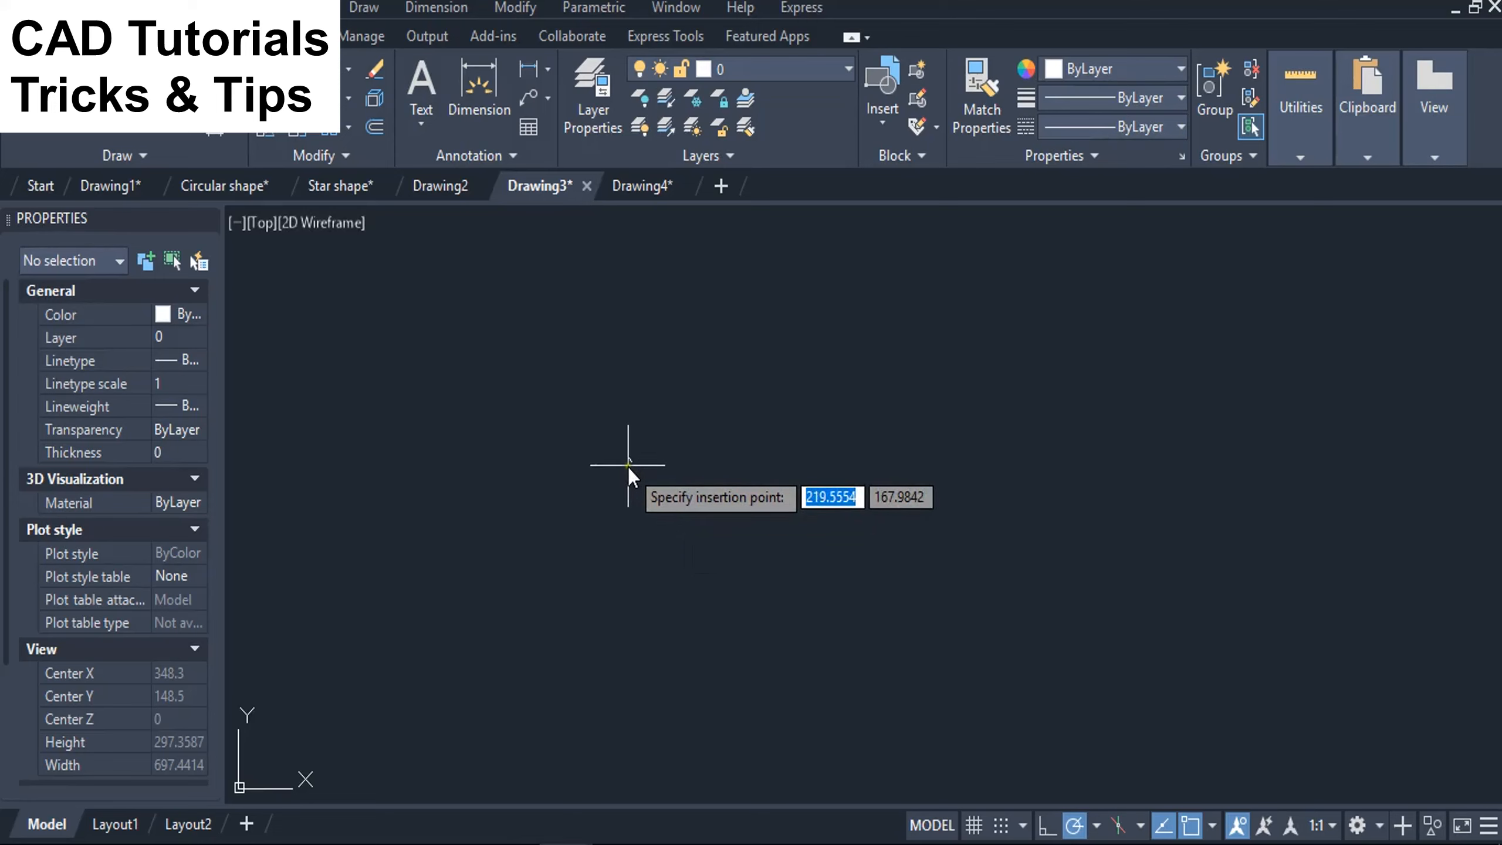
{"action": "scroll", "coordinate": [628, 468], "scroll_direction": "up", "scroll_amount": 5}
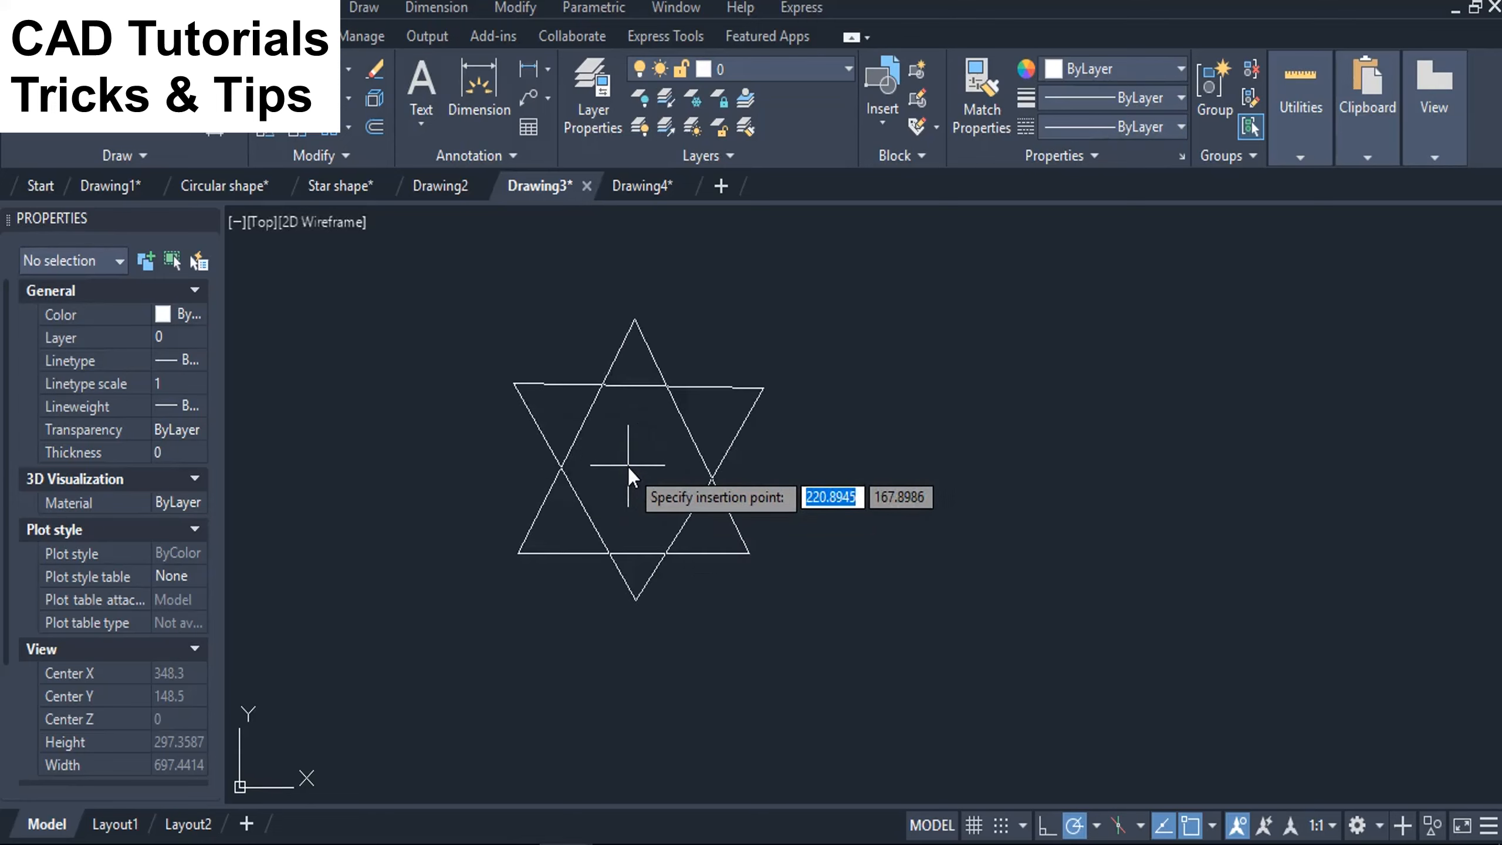
{"action": "left_click", "coordinate": [628, 466]}
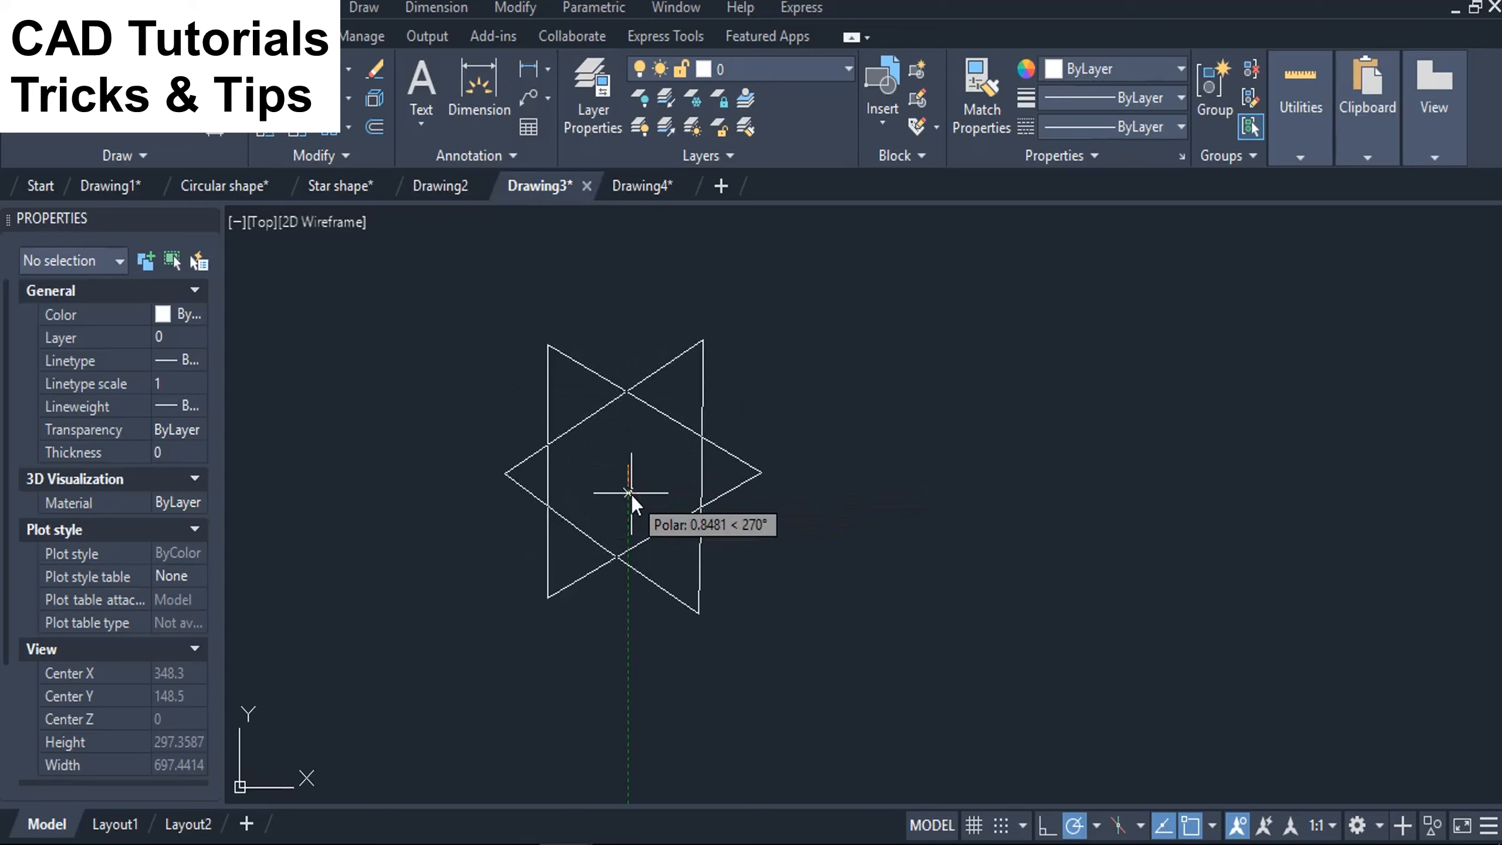
{"action": "type", "text": "45"}
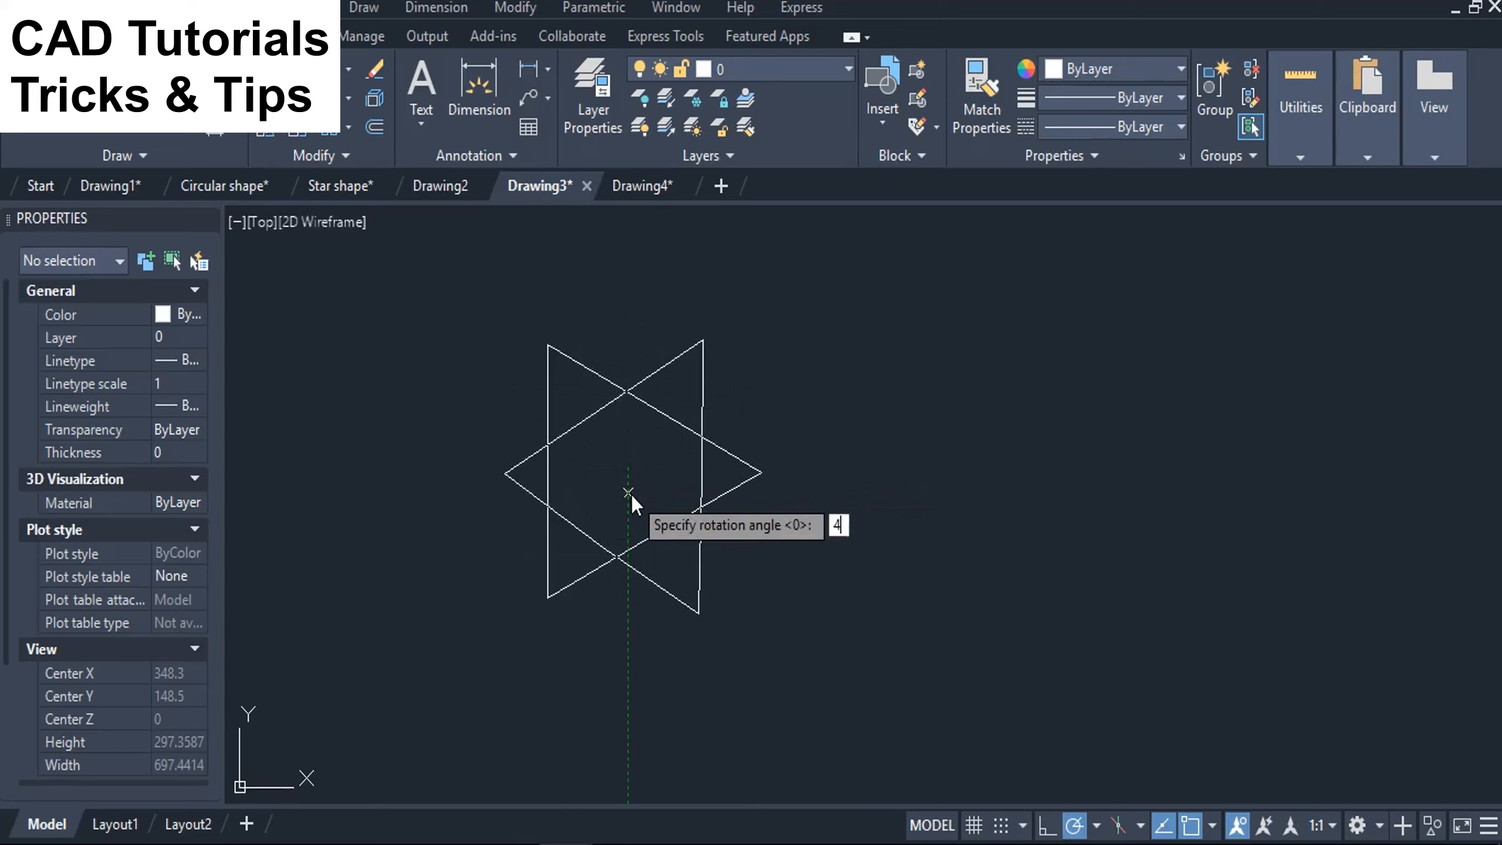
{"action": "key", "text": "Return"}
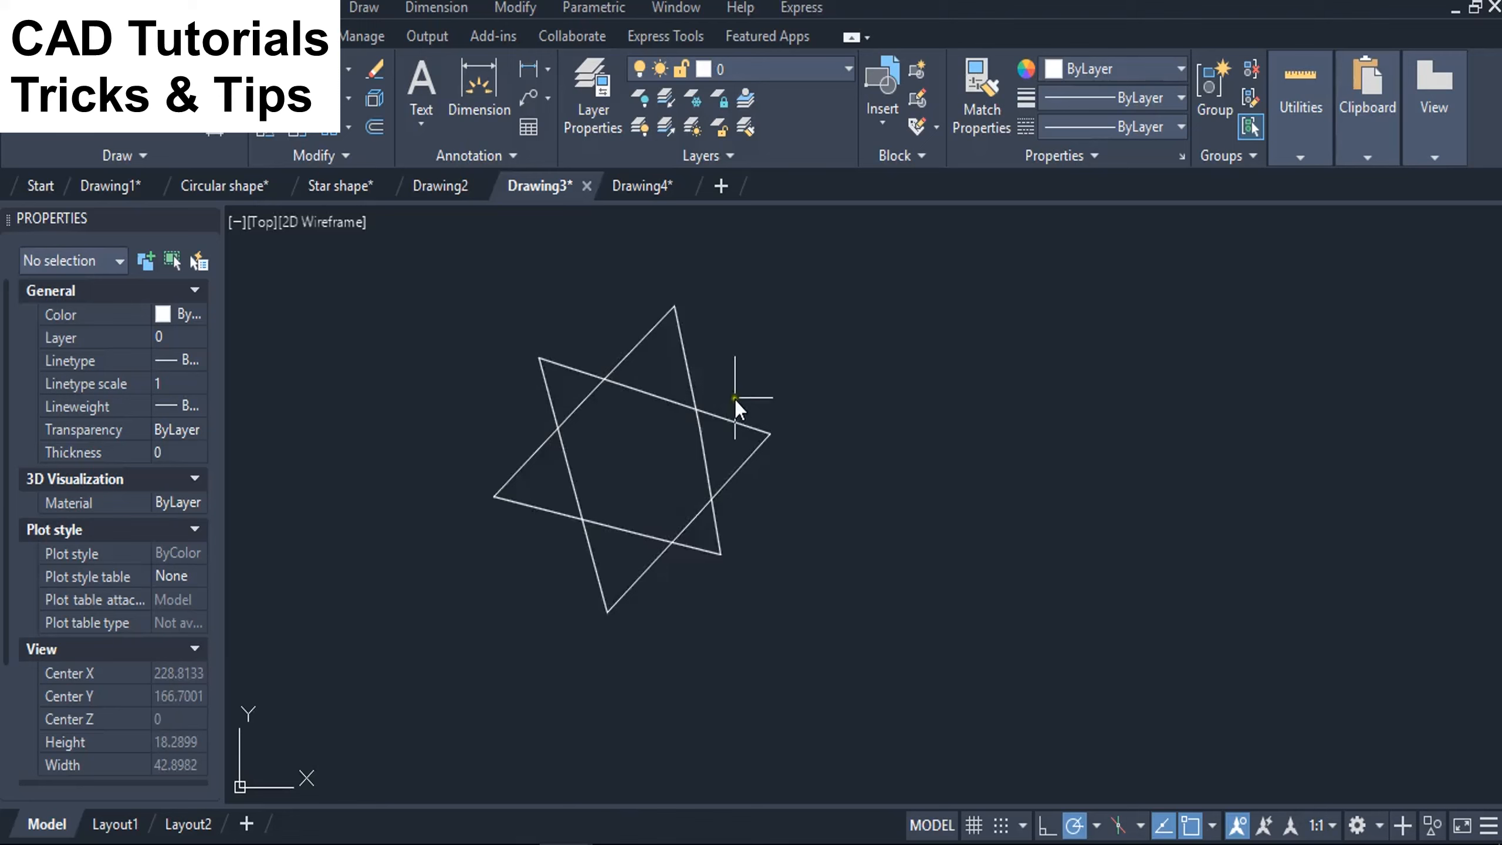
{"action": "left_click", "coordinate": [683, 370]}
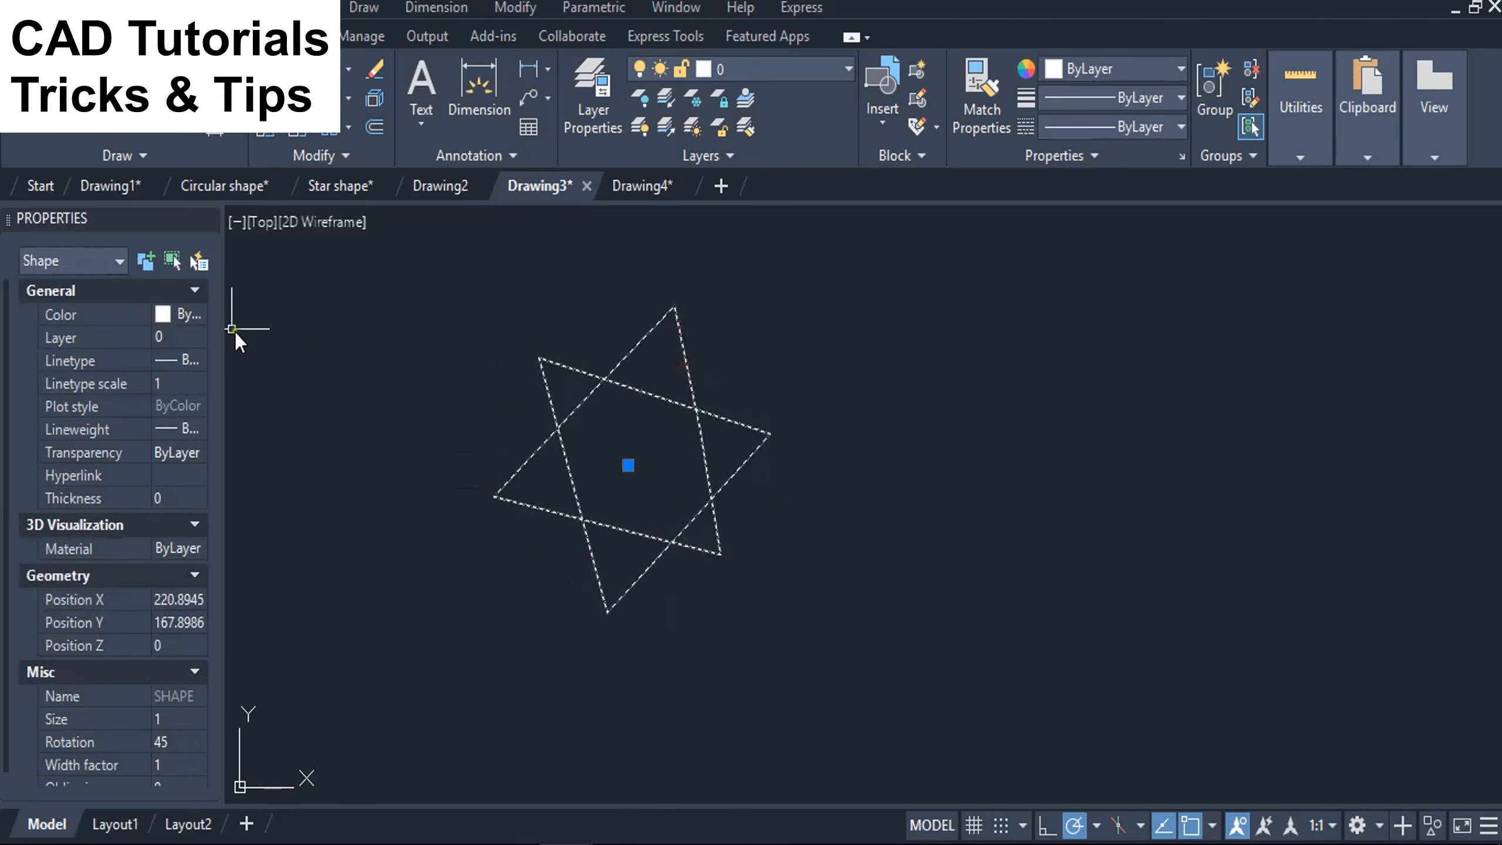
{"action": "key", "text": "Escape"}
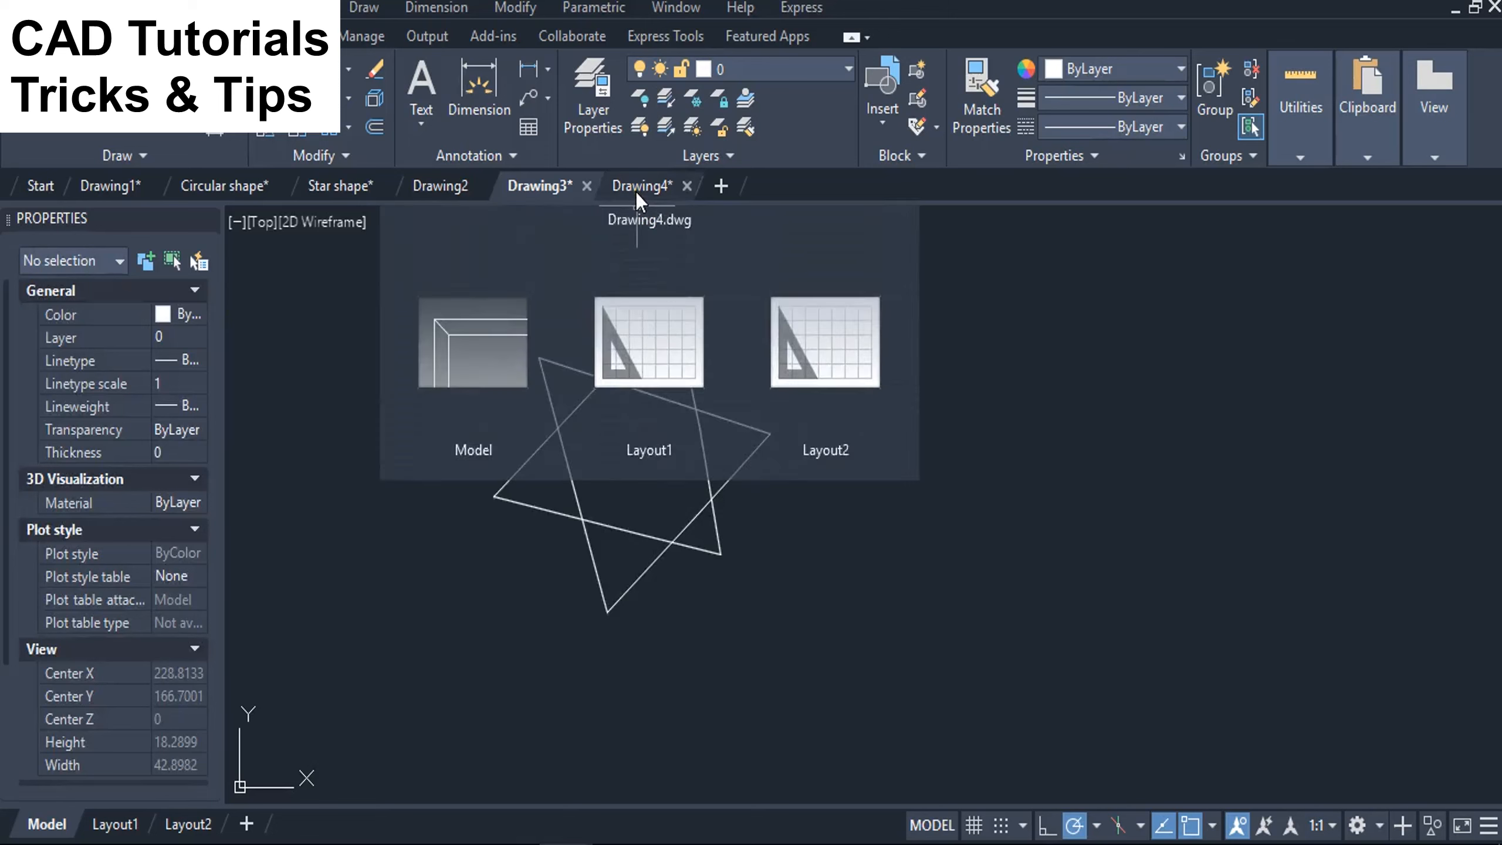
Switch to Drawing4 and load the shape file Circular shape.shx from Downloads.
{"action": "left_click", "coordinate": [636, 188]}
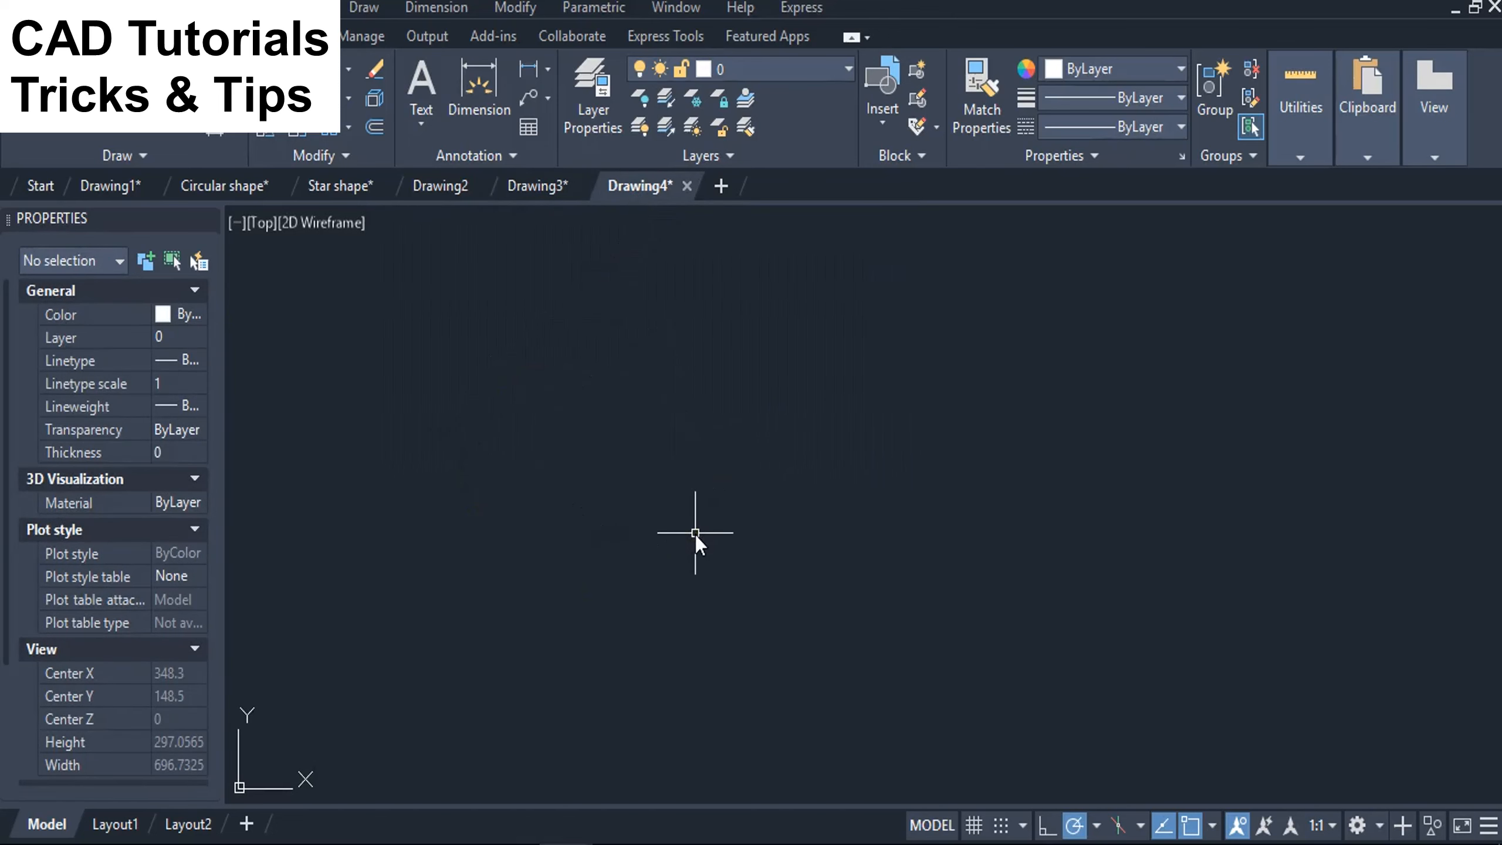
{"action": "type", "text": "un"}
{"action": "key", "text": "Return"}
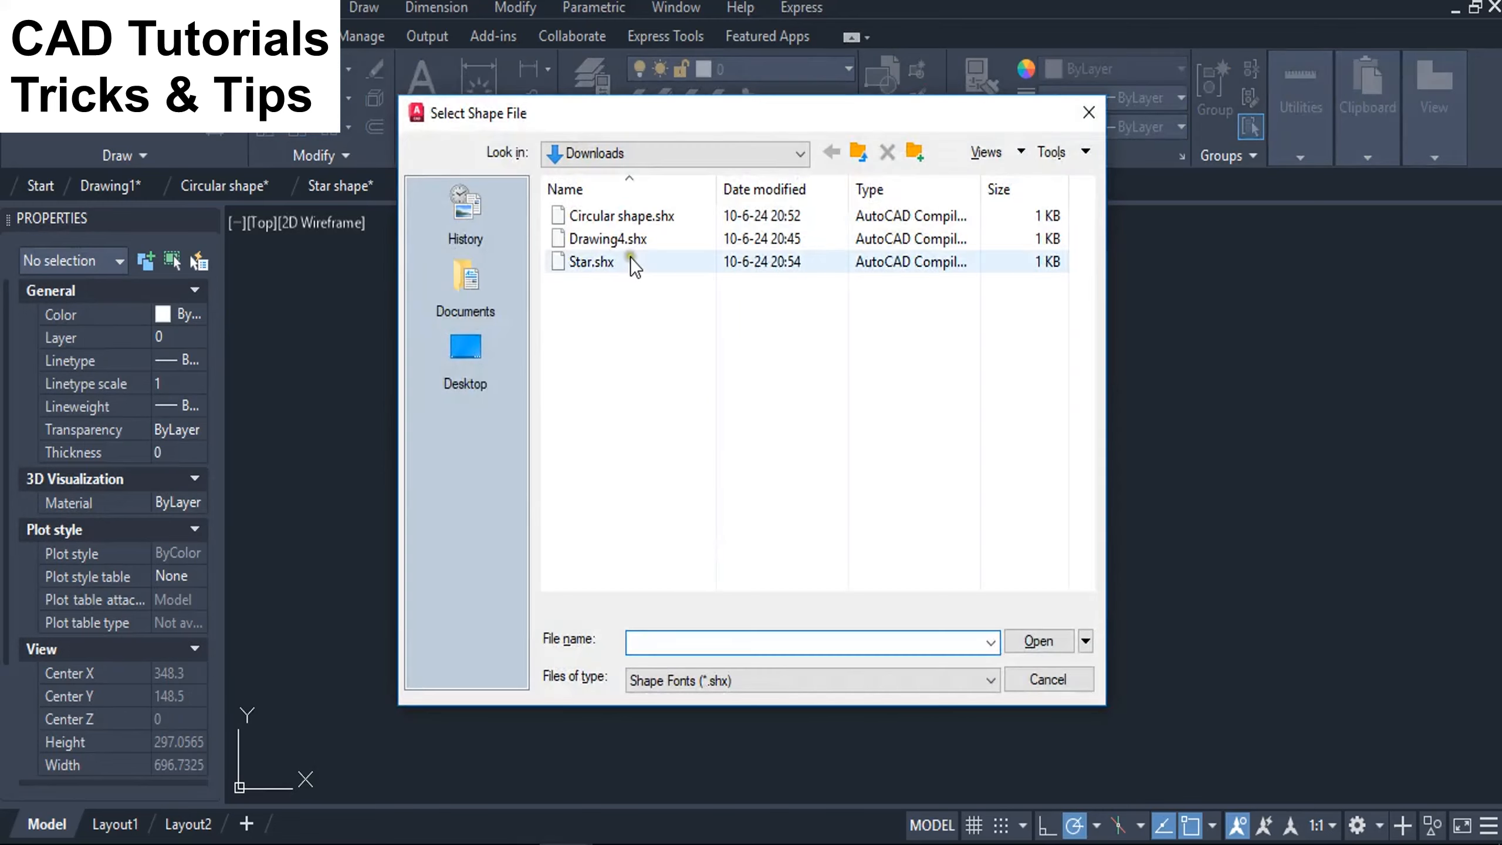
{"action": "left_click", "coordinate": [630, 217]}
{"action": "left_click", "coordinate": [1018, 639]}
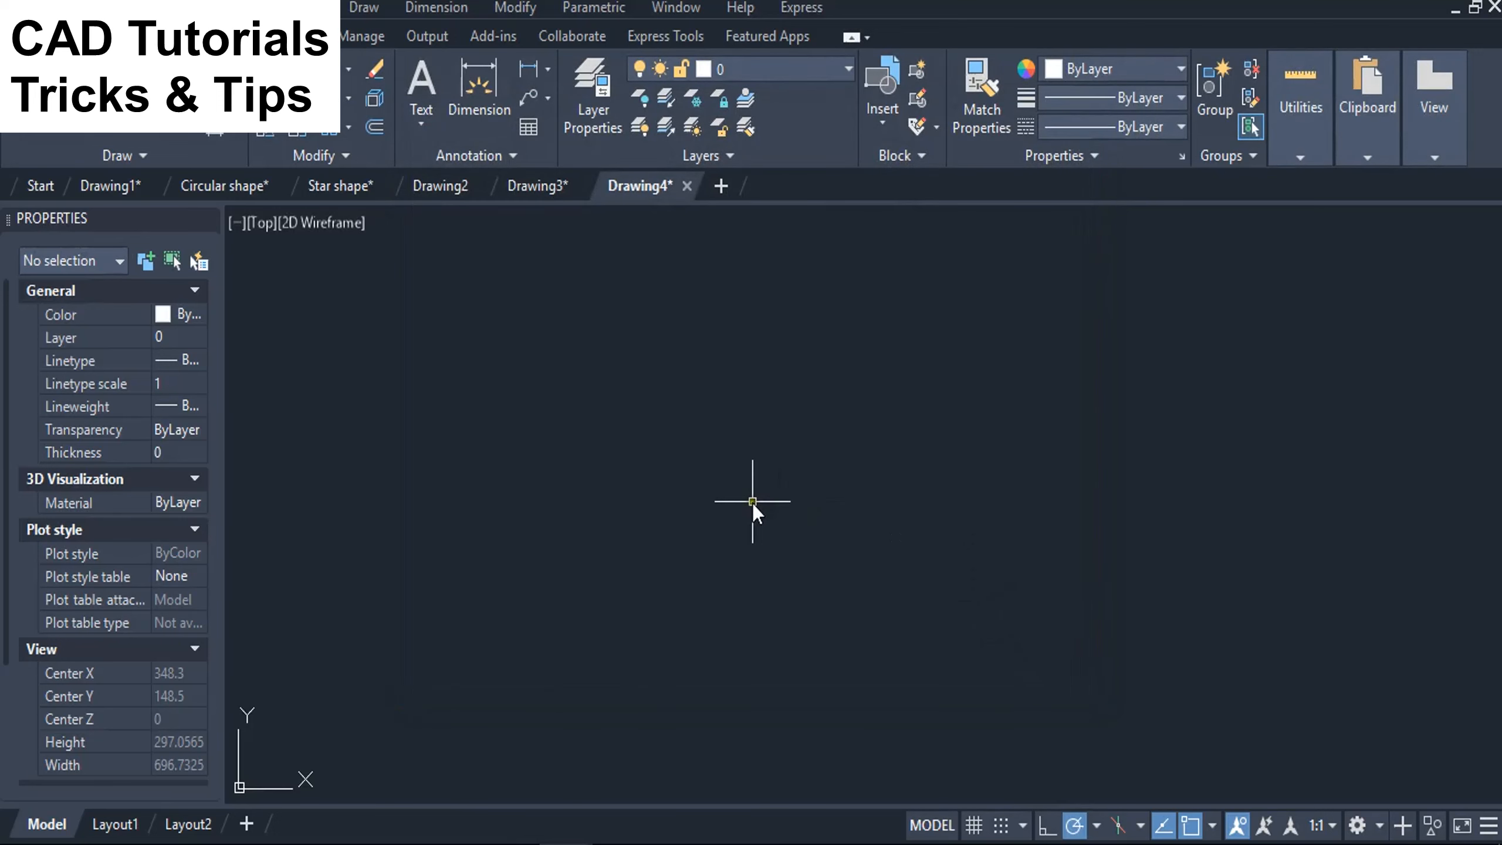
Insert the shape named "circular" into Drawing4 with the SHAPE command, at height 1 and a 60° rotation.
{"action": "type", "text": "shape"}
{"action": "key", "text": "Return"}
{"action": "type", "text": "circular"}
{"action": "key", "text": "Return"}
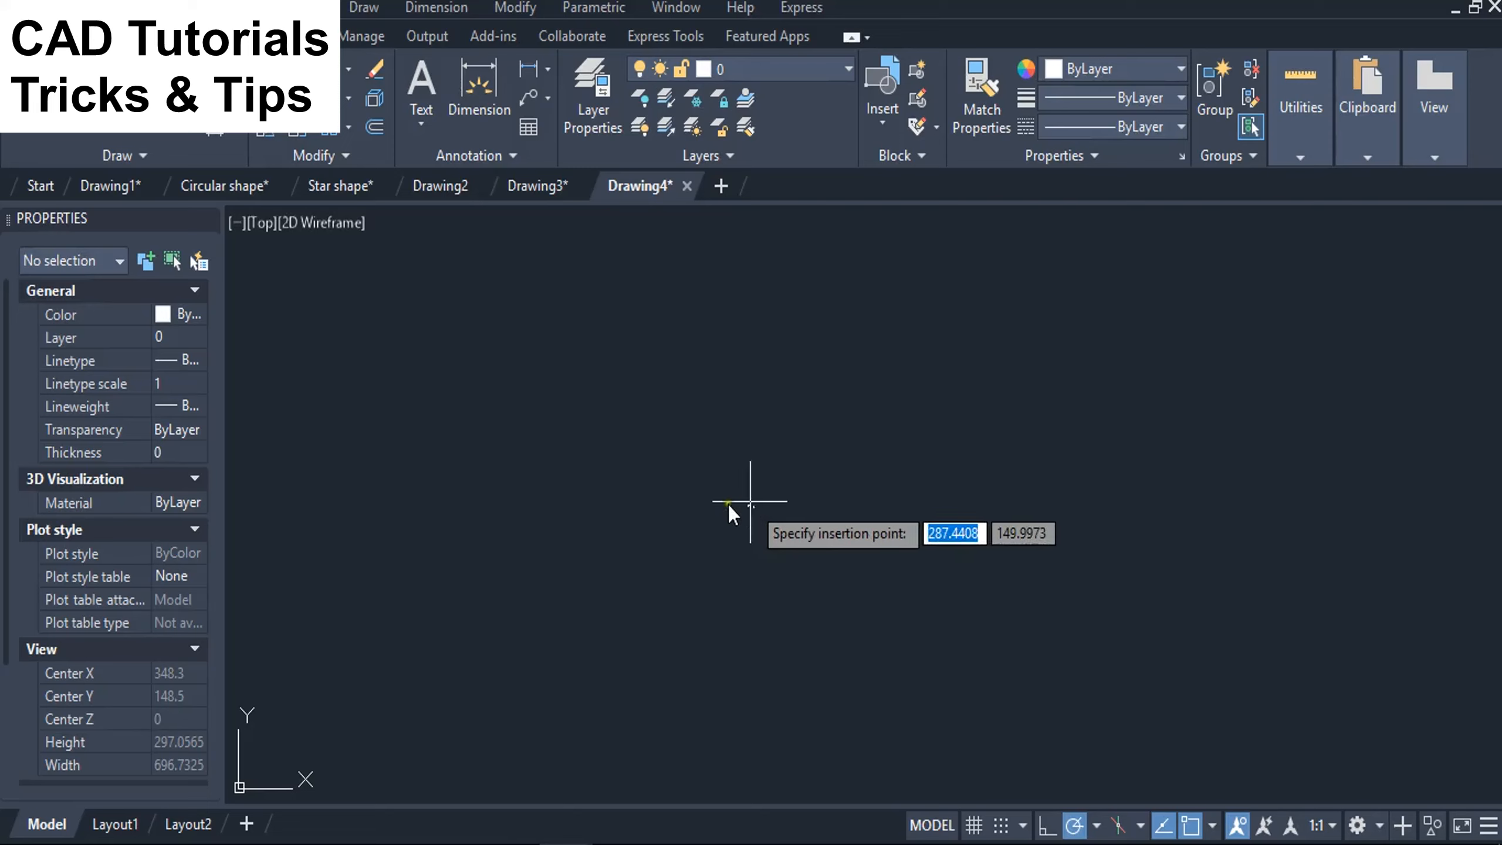
{"action": "left_click", "coordinate": [684, 497]}
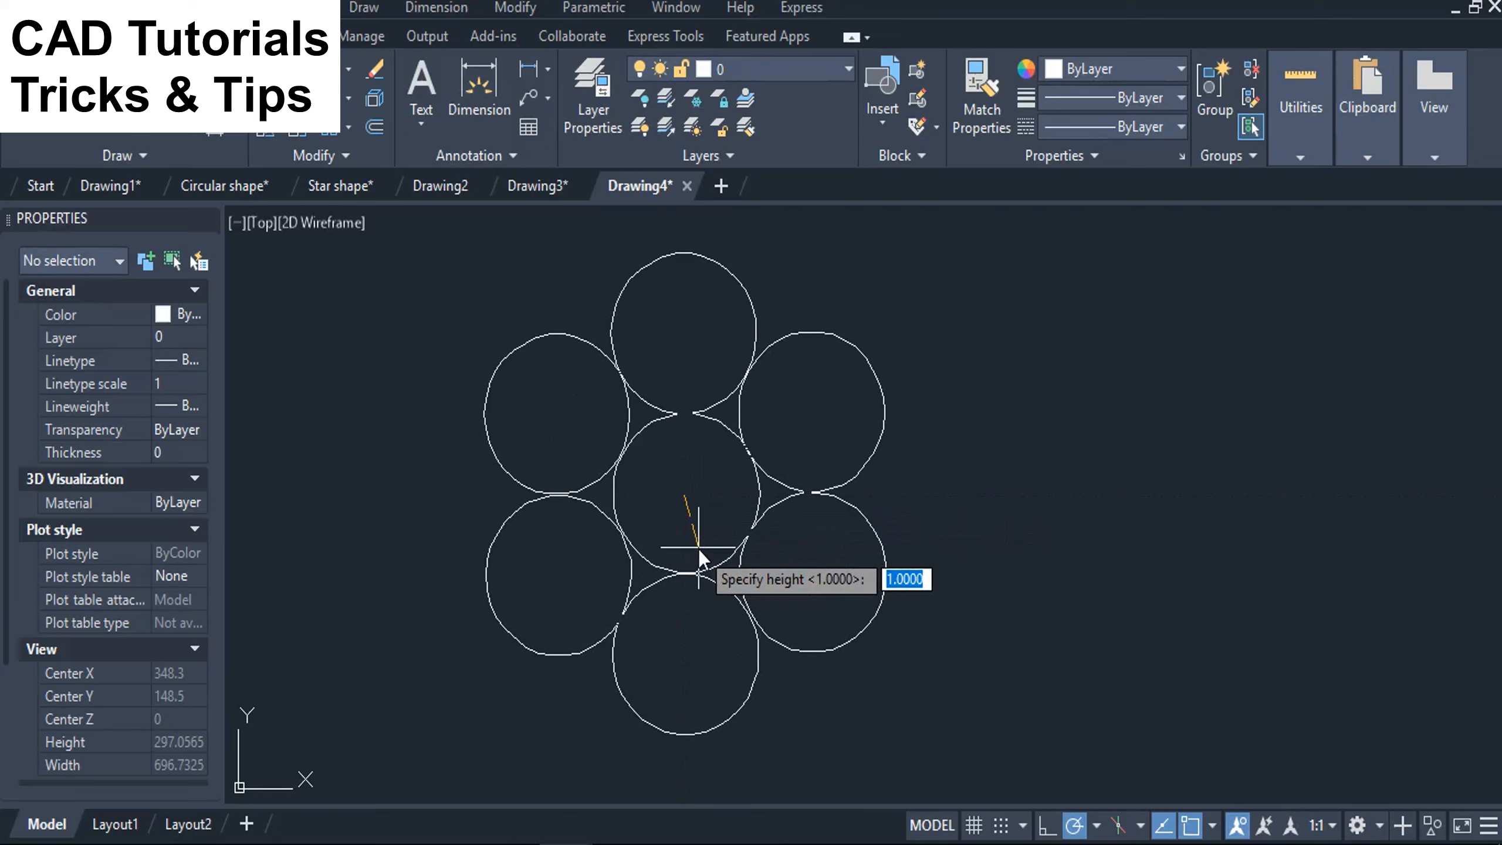
{"action": "key", "text": "Return"}
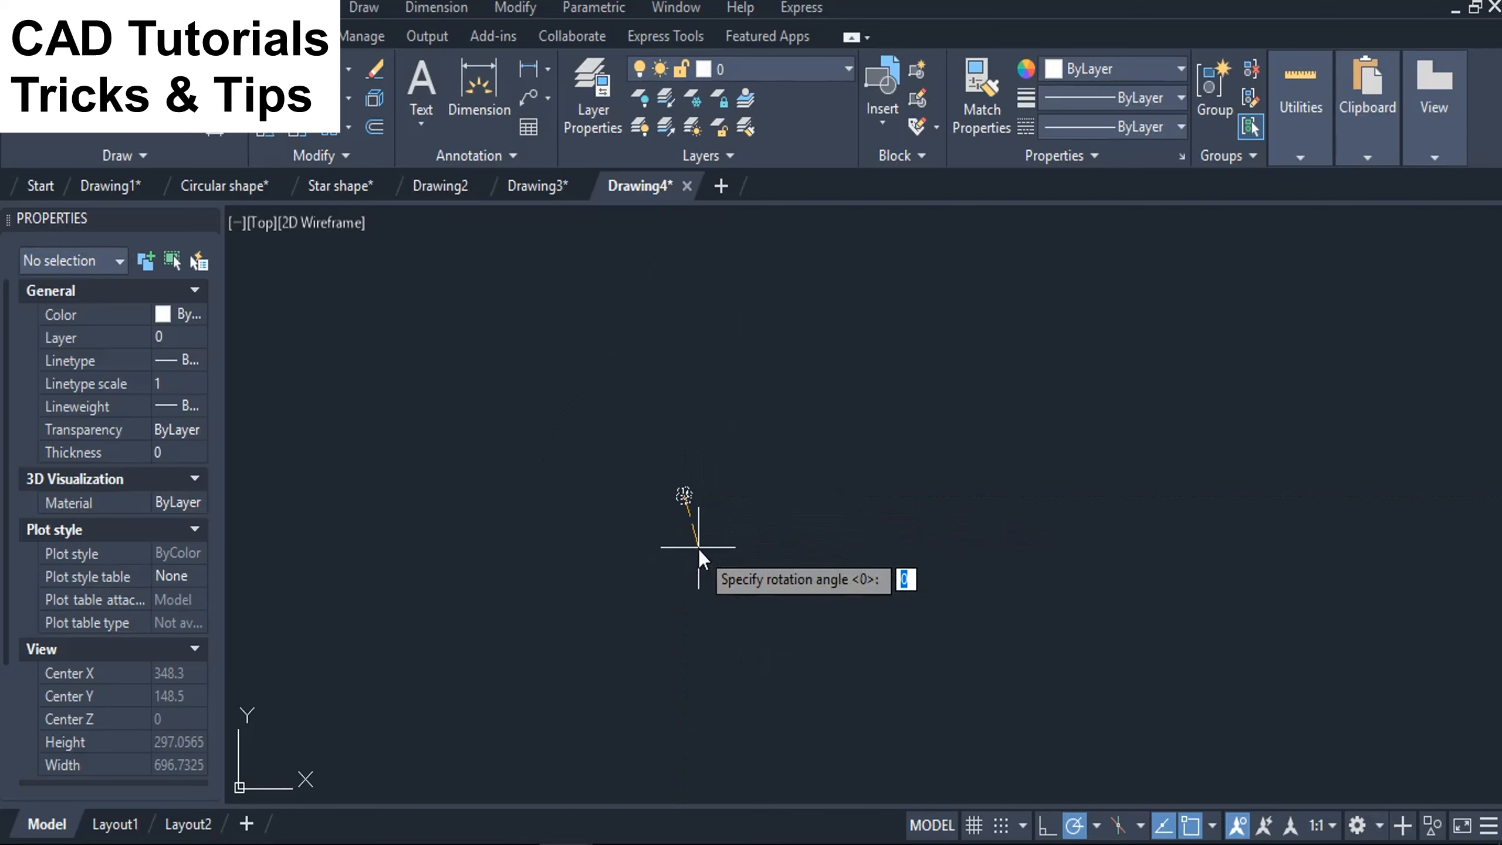
{"action": "type", "text": "60"}
{"action": "key", "text": "Return"}
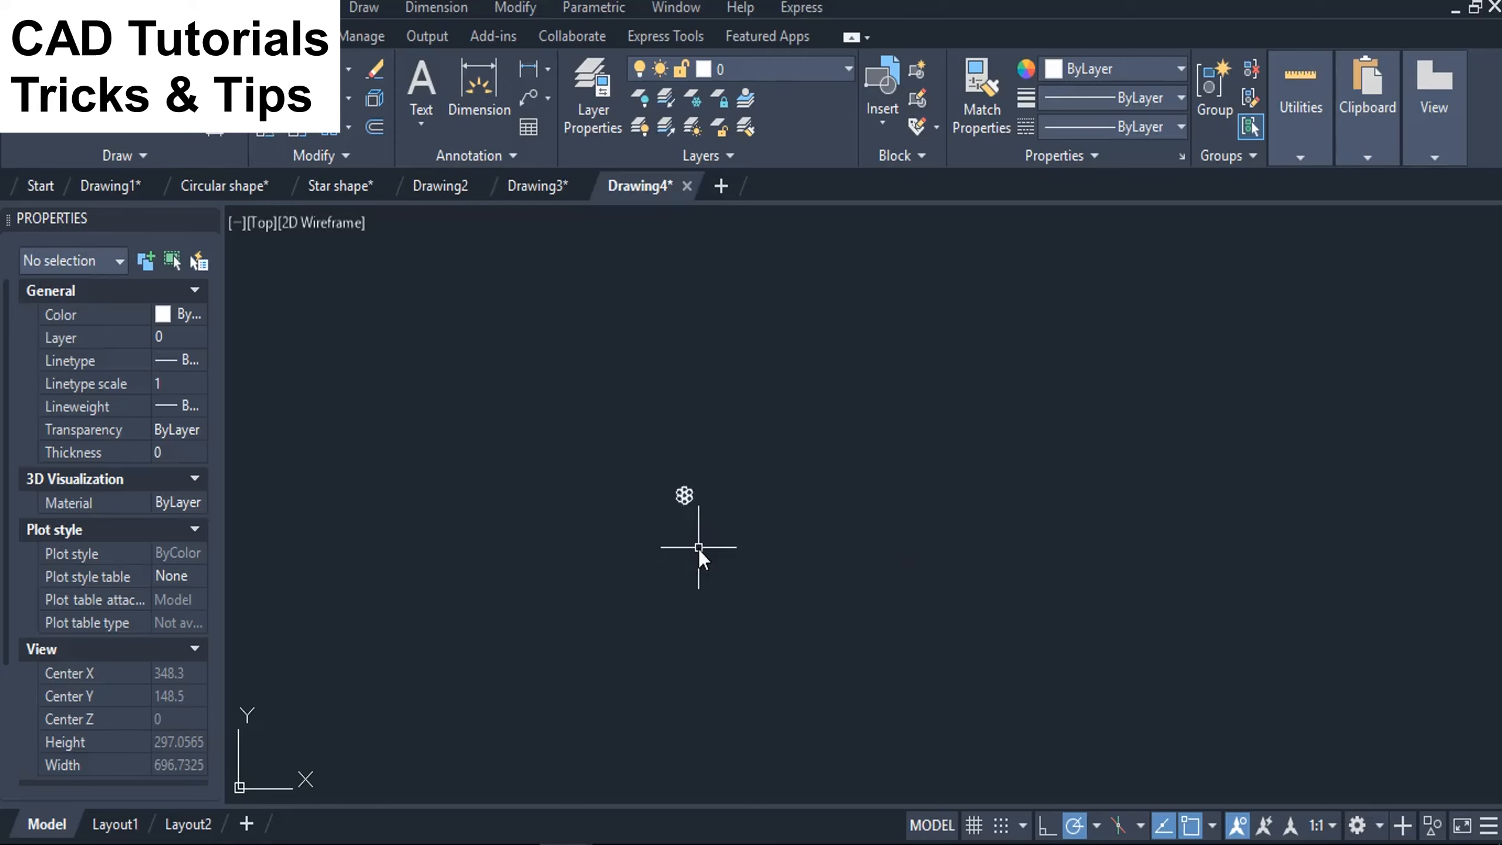
Check the object type and properties of the inserted seven-circle pattern, and clear the selection.
{"action": "scroll", "coordinate": [681, 500], "scroll_direction": "up", "scroll_amount": 8}
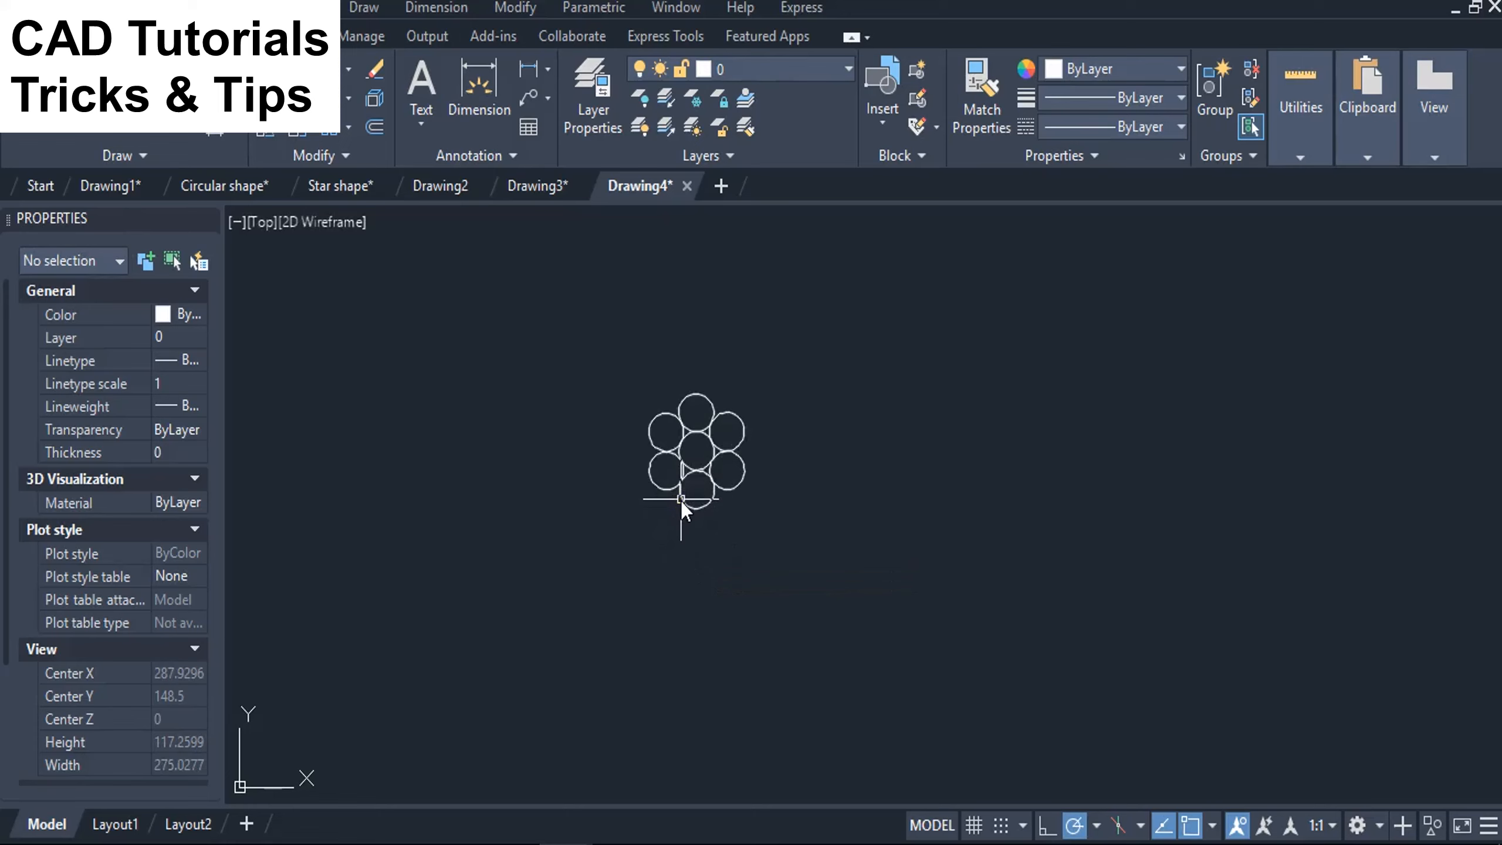
{"action": "scroll", "coordinate": [727, 433], "scroll_direction": "up", "scroll_amount": 6}
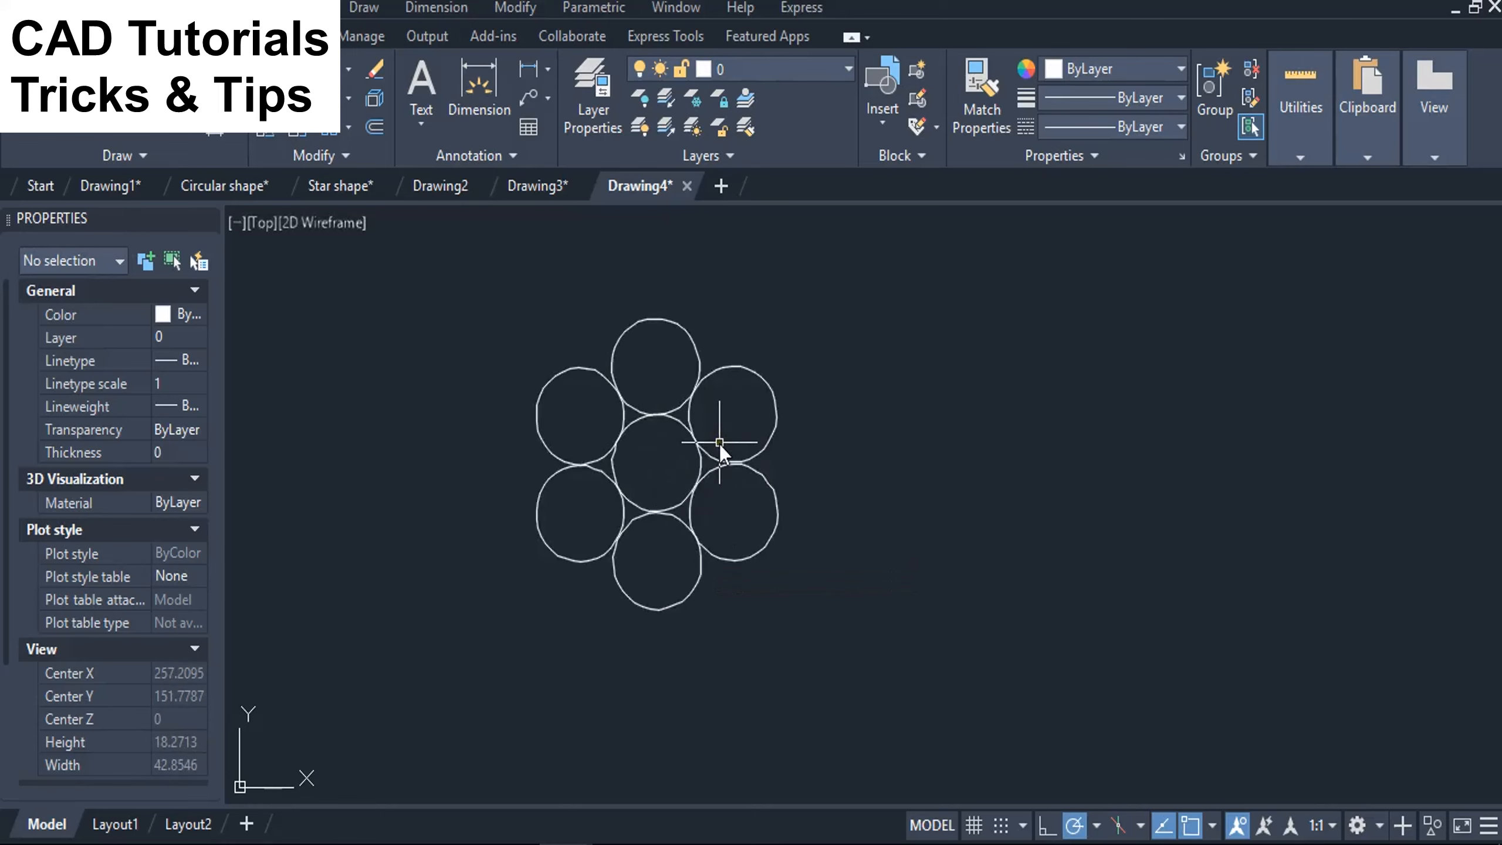
{"action": "left_click", "coordinate": [760, 461]}
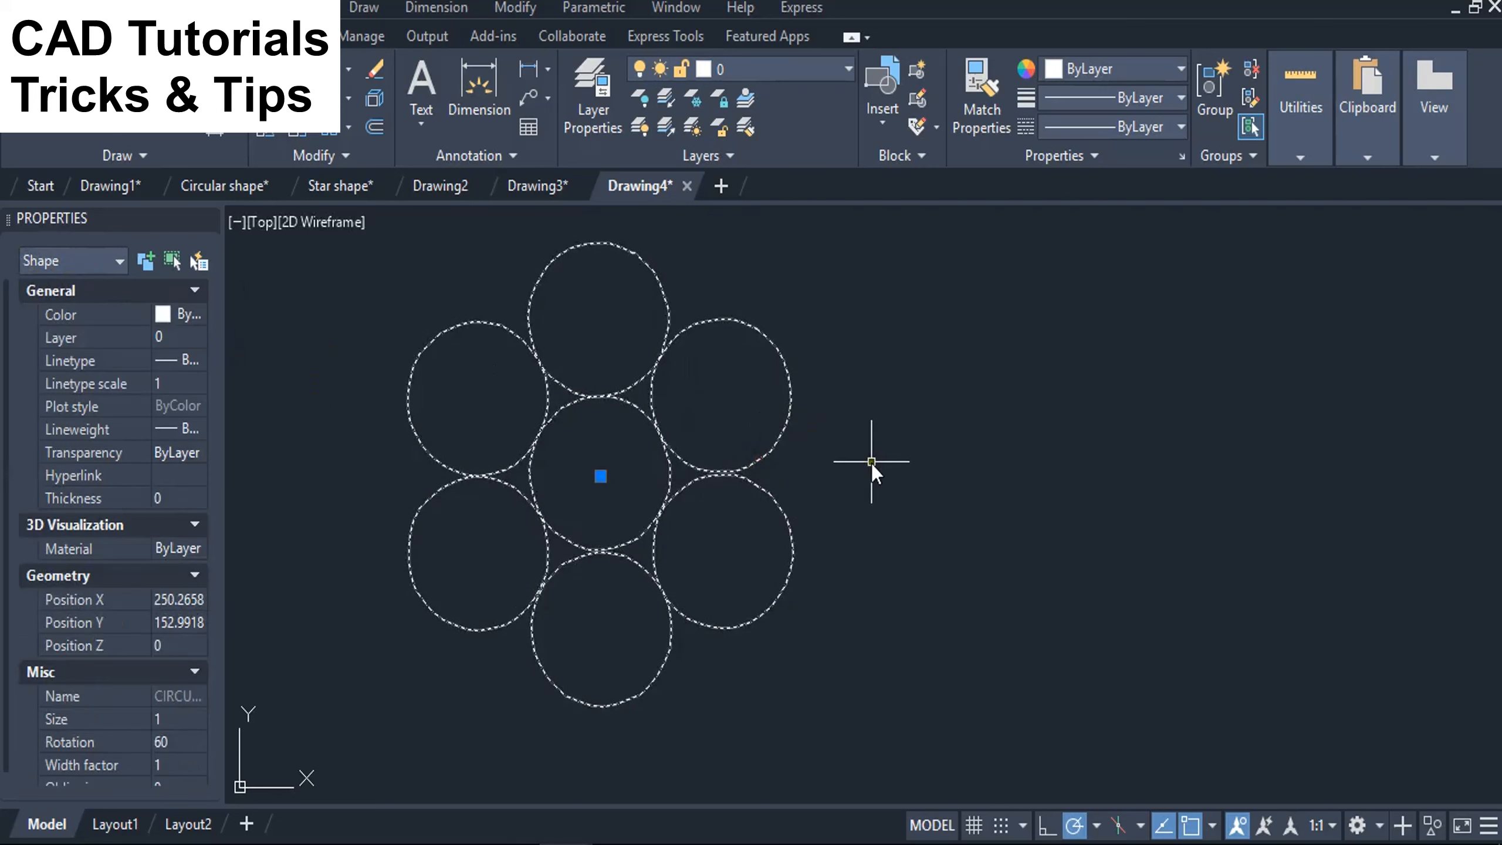
{"action": "key", "text": "Escape"}
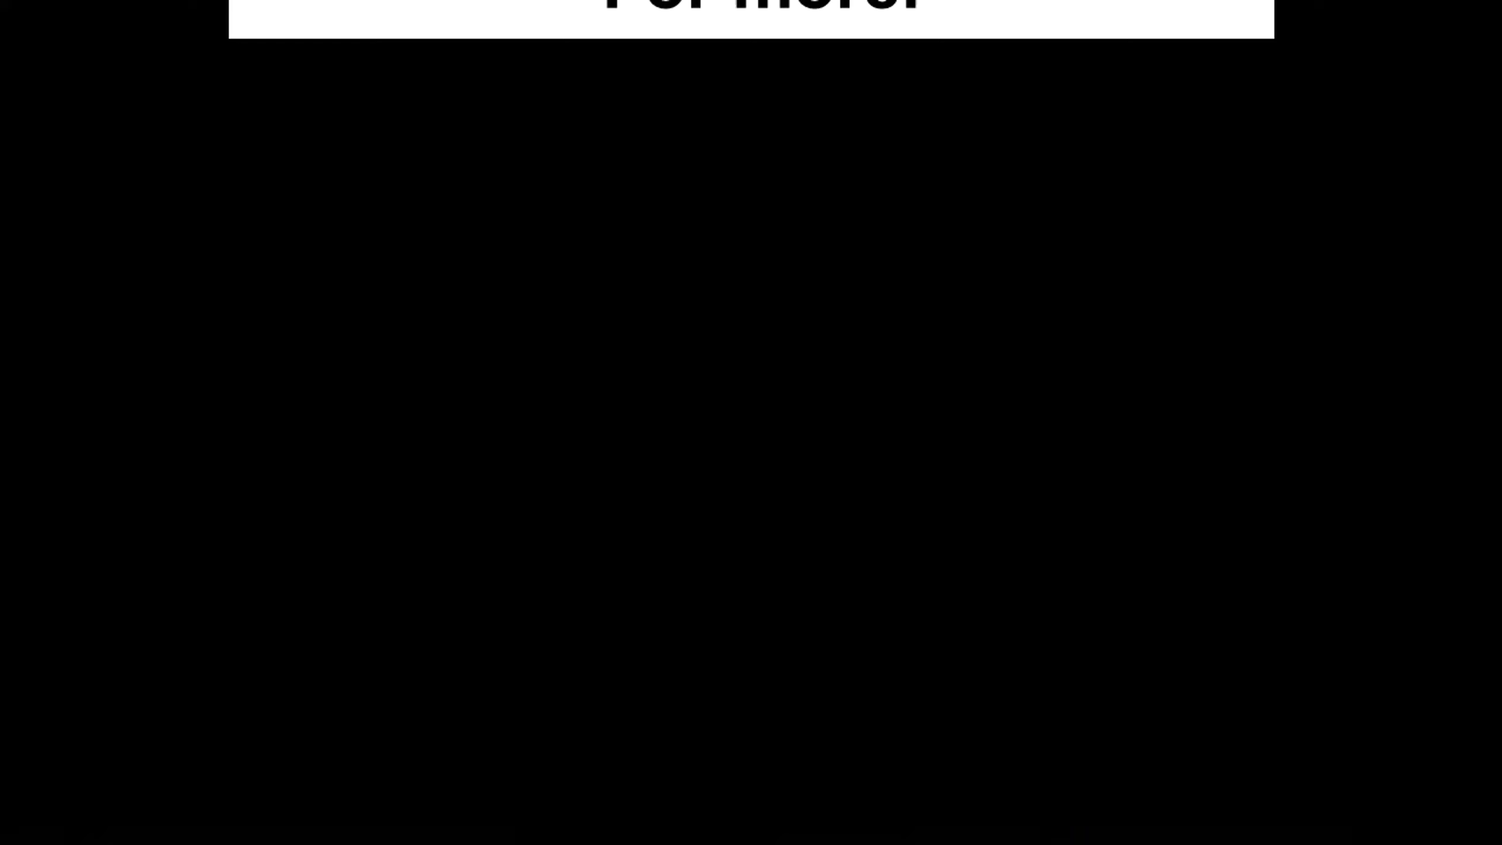